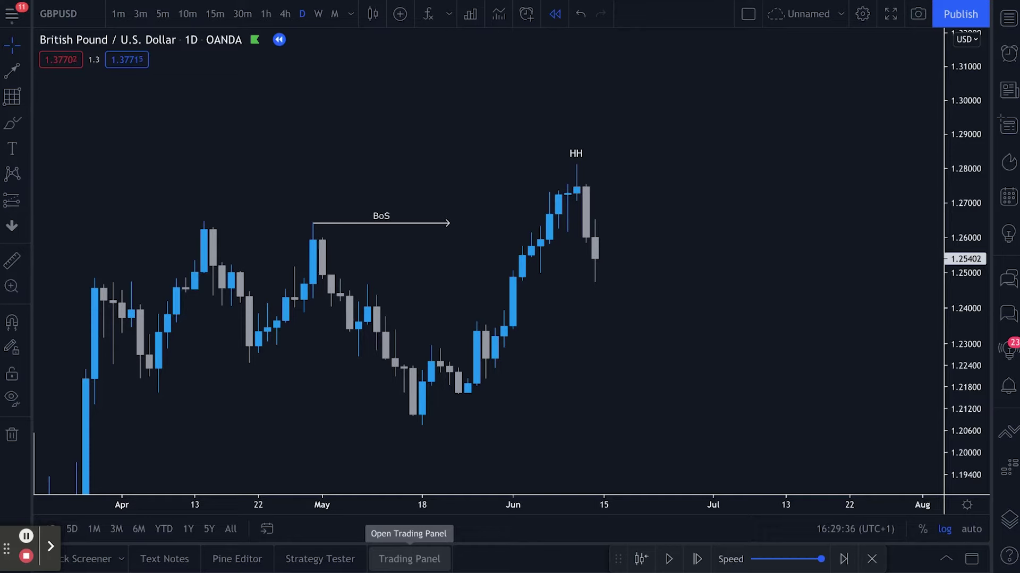
# Step: Draw arrows from the BoS swing high down to the mid-May low and up to the HH label
pyautogui.moveTo(207, 466); pyautogui.dragTo(201, 467)
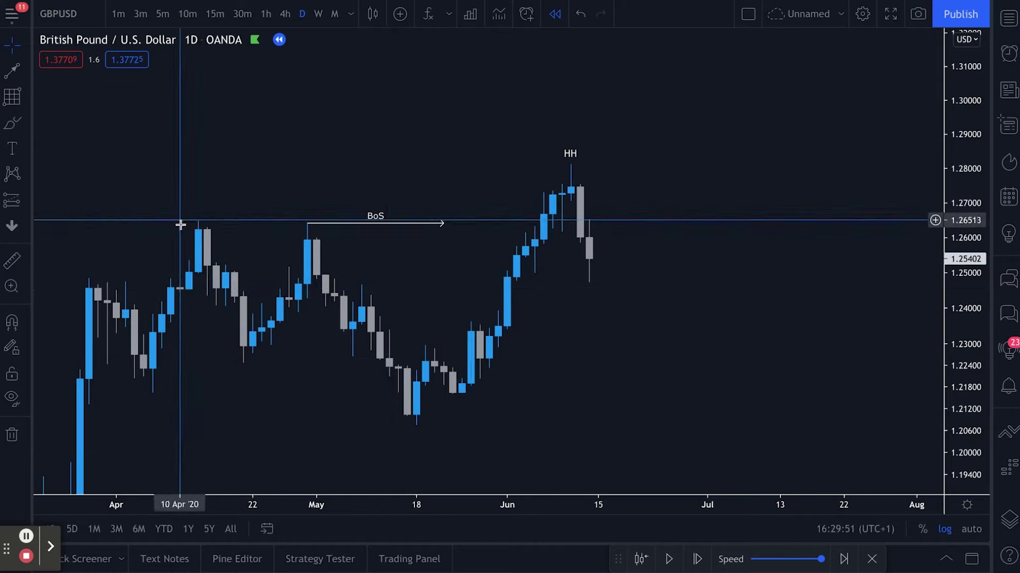
pyautogui.click(9, 74)
pyautogui.click(80, 72)
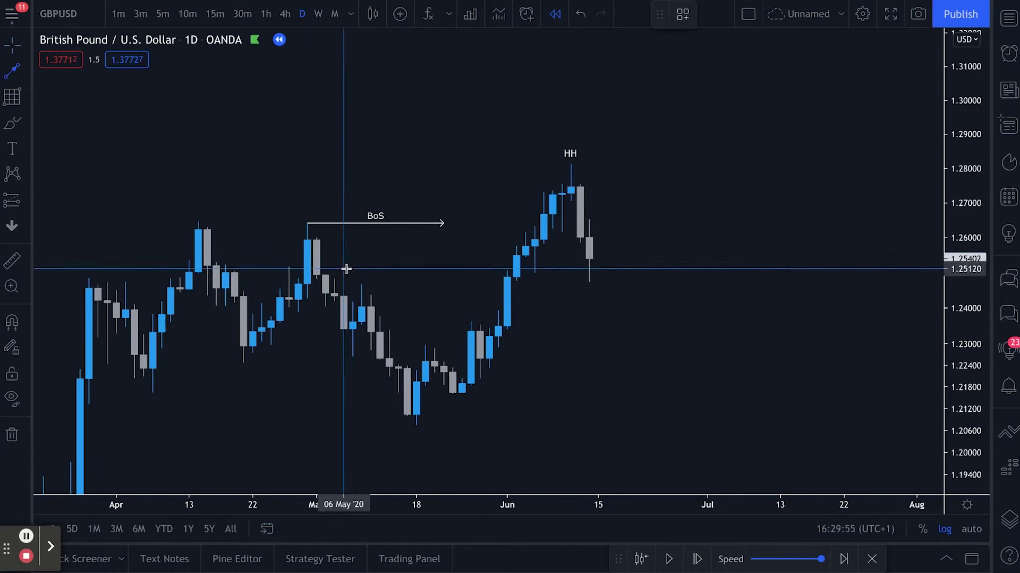
pyautogui.click(308, 223)
pyautogui.click(429, 426)
pyautogui.click(129, 211)
pyautogui.click(11, 69)
pyautogui.click(428, 427)
pyautogui.click(579, 153)
# Step: Project an arrow from the higher high down to about 1.227, plus a rising arrow from there to about 1.304
pyautogui.click(579, 158)
pyautogui.click(643, 357)
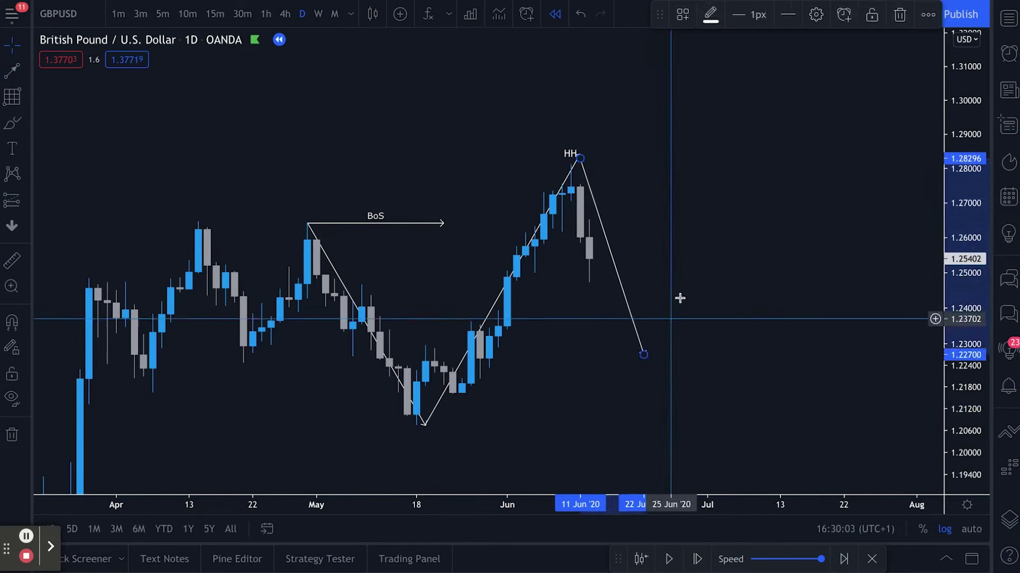
pyautogui.click(647, 357)
pyautogui.click(779, 88)
pyautogui.click(667, 142)
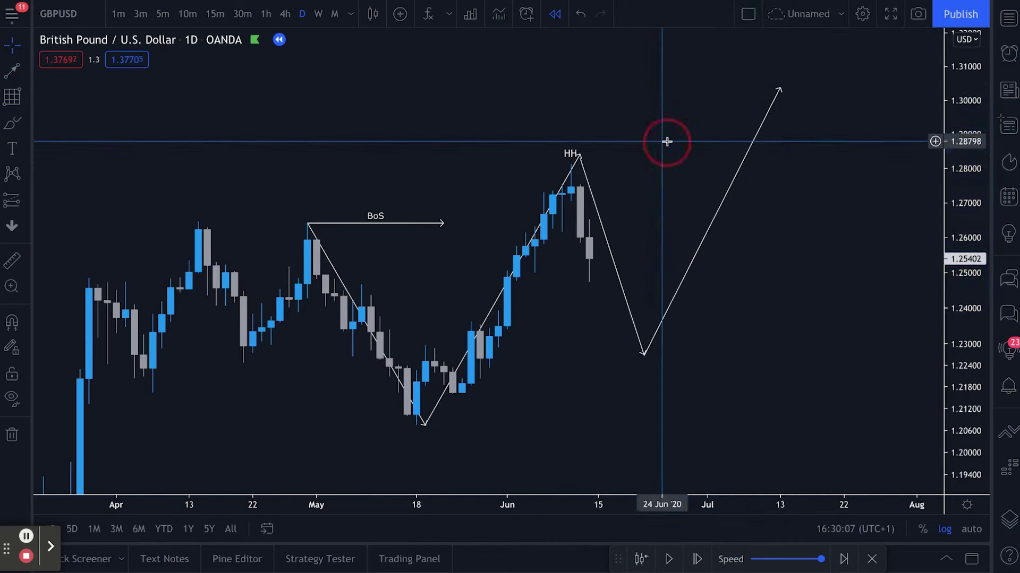
# Step: Delete the four swing arrows, keeping the BoS line and HH label
pyautogui.click(727, 193)
pyautogui.press('Delete')
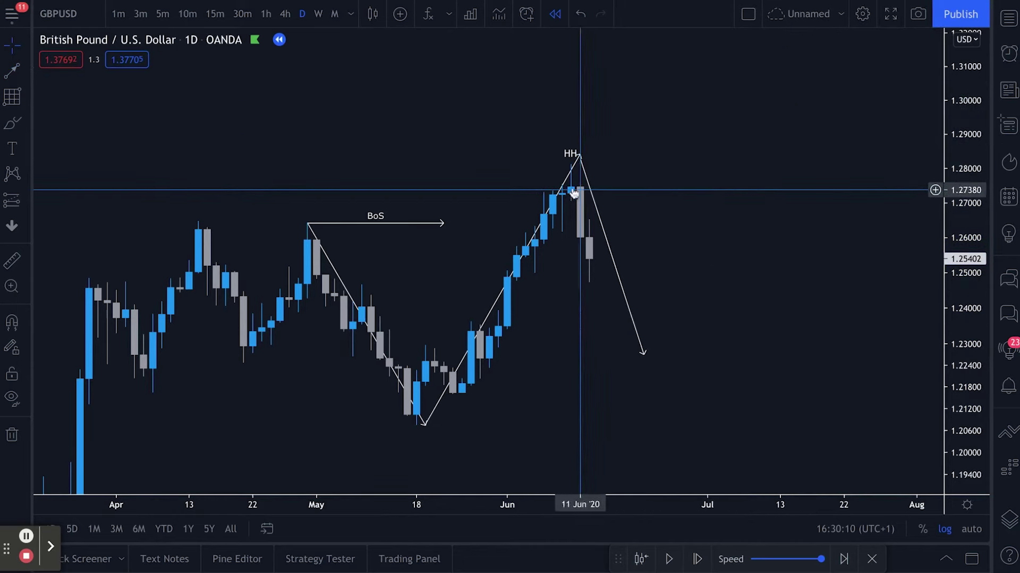
pyautogui.click(583, 165)
pyautogui.press('Delete')
pyautogui.click(570, 176)
pyautogui.press('Delete')
pyautogui.click(330, 268)
pyautogui.press('Delete')
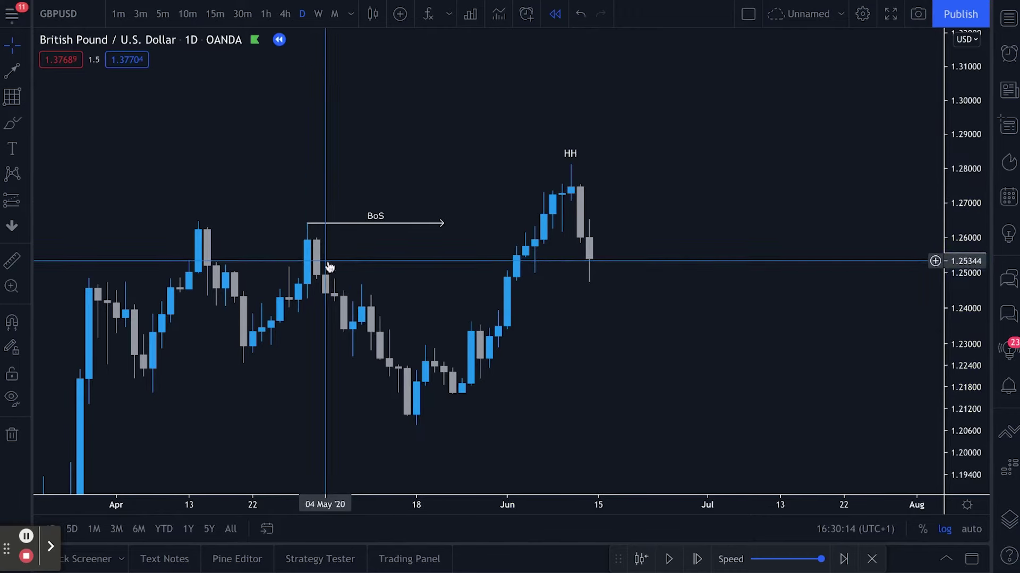
# Step: Draw a price zone box with a midline from 28 May '20 into July, spanning about 1.2344 to 1.2234
pyautogui.click(12, 96)
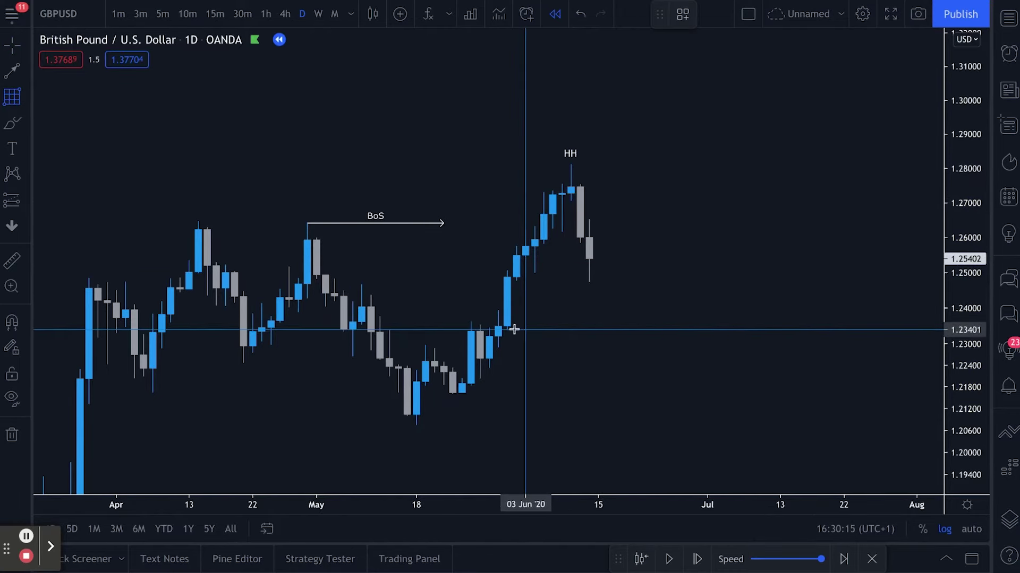
pyautogui.click(489, 329)
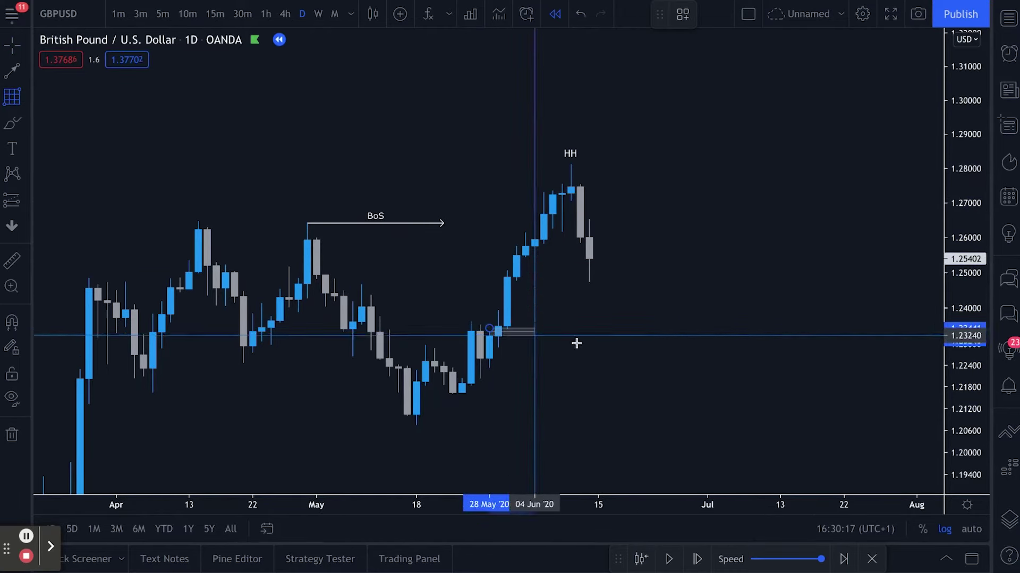
pyautogui.click(765, 368)
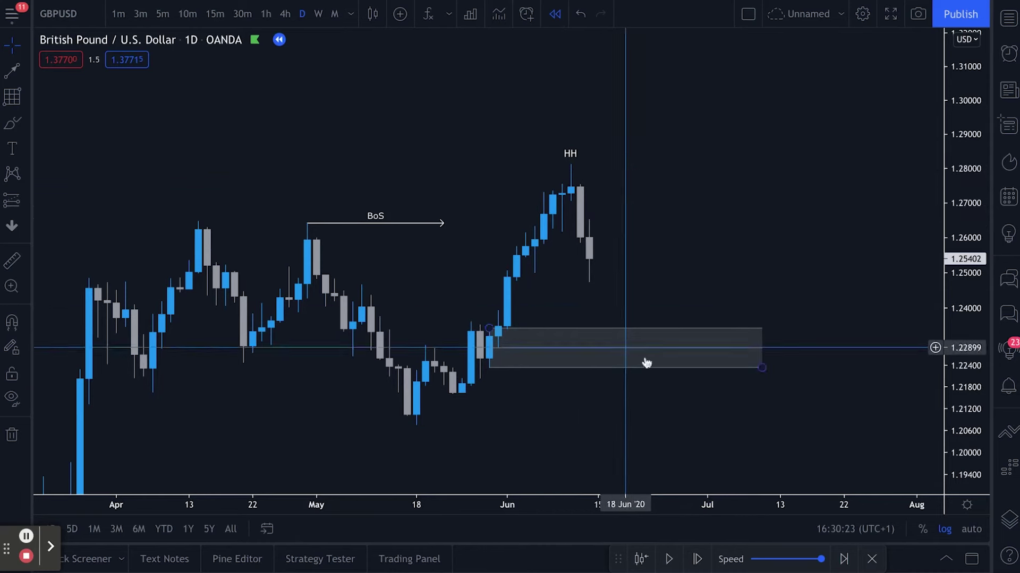
# Step: Label the large bullish candle above the zone IMB, with a small arrow pointing from the text to the candle
pyautogui.click(545, 312)
pyautogui.click(685, 227)
pyautogui.click(550, 314)
pyautogui.click(561, 302)
pyautogui.click(19, 75)
pyautogui.click(518, 302)
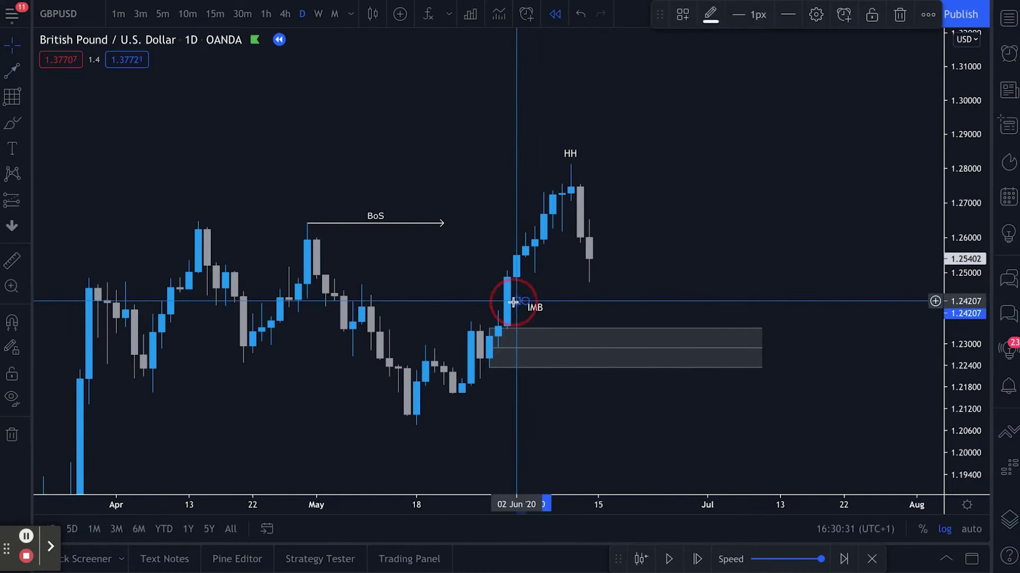
pyautogui.click(537, 302)
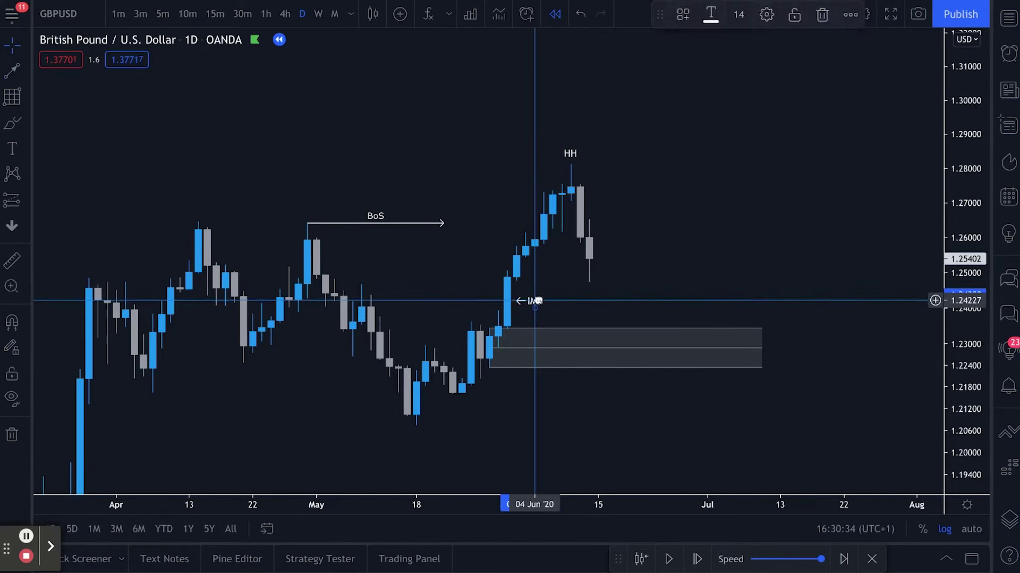
# Step: Place a long position with its entry on the zone's midline at 1.22899 and its stop just under the zone at 1.22201
pyautogui.hscroll(1, 770, 263)
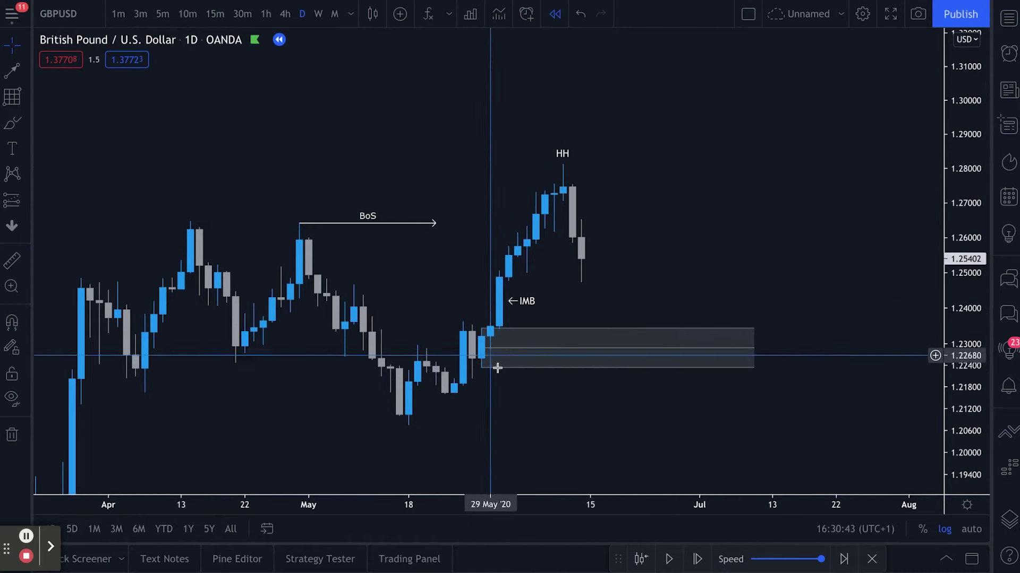
pyautogui.click(10, 203)
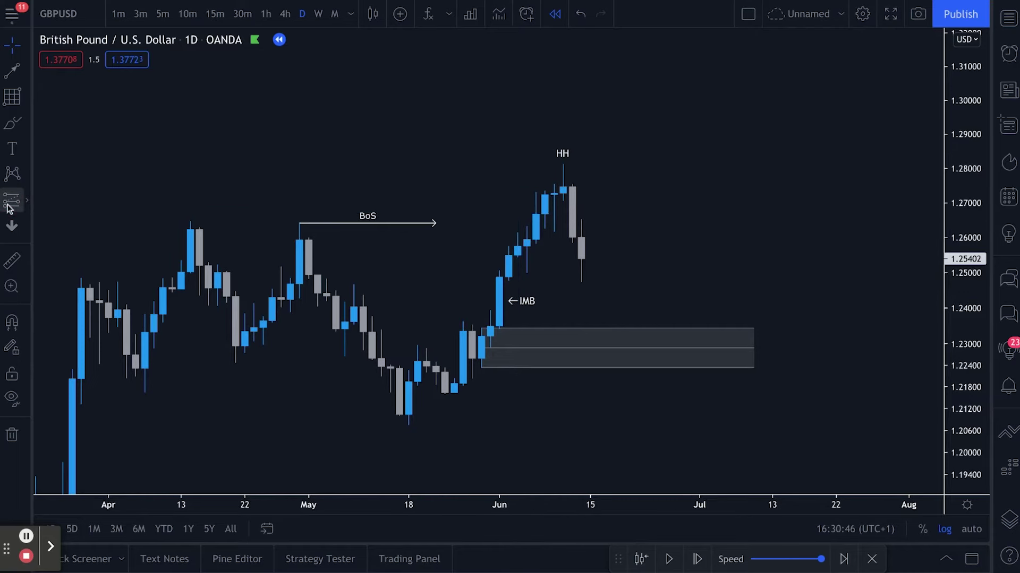
pyautogui.click(615, 348)
pyautogui.moveTo(732, 352); pyautogui.dragTo(716, 325)
pyautogui.moveTo(617, 450); pyautogui.dragTo(617, 373)
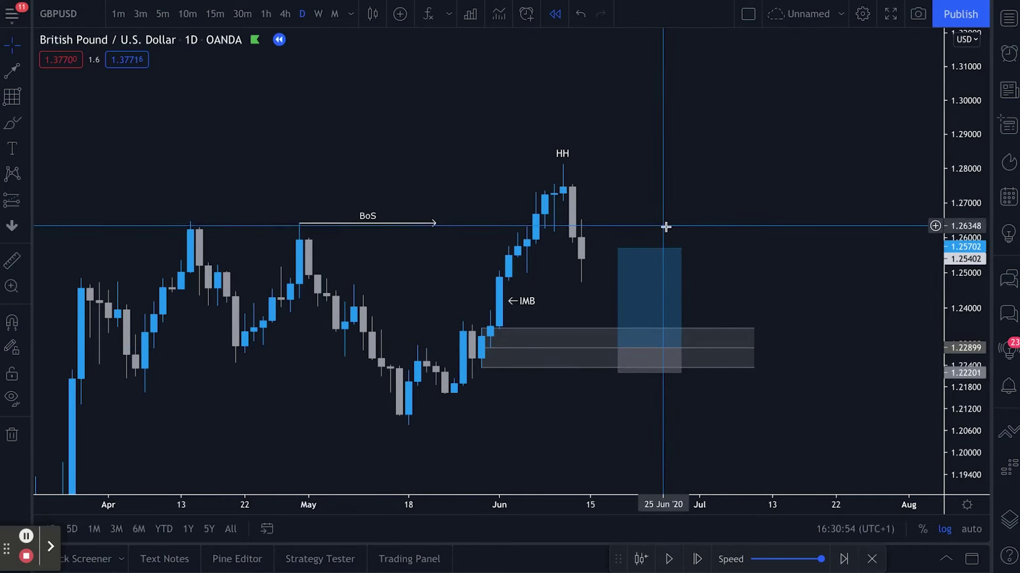
# Step: Raise the long position's target to 1.32154 and widen the position into early July
pyautogui.moveTo(618, 248); pyautogui.dragTo(619, 28)
pyautogui.moveTo(713, 113); pyautogui.dragTo(716, 127)
pyautogui.click(701, 372)
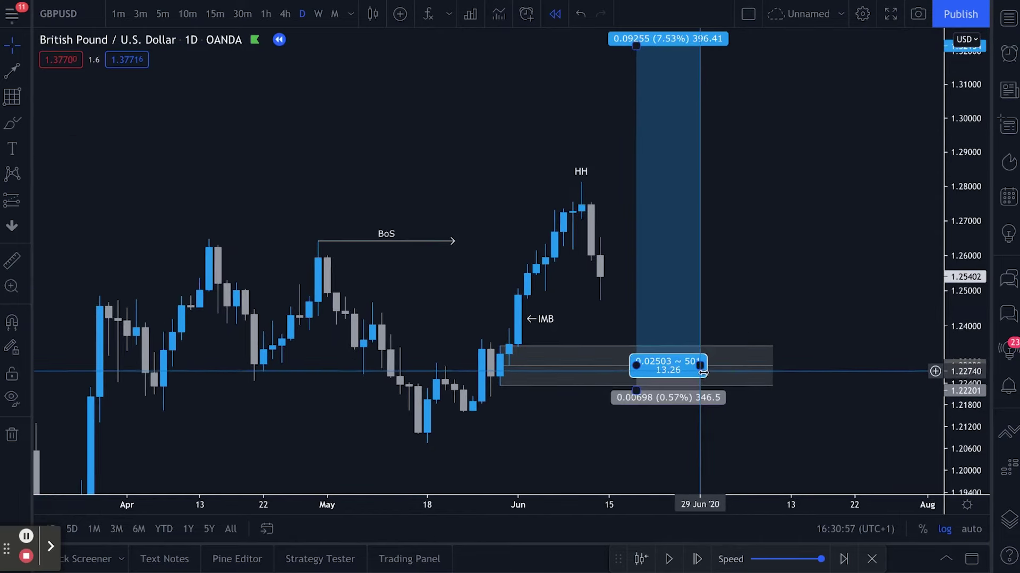
pyautogui.moveTo(701, 370); pyautogui.dragTo(754, 369)
pyautogui.click(725, 481)
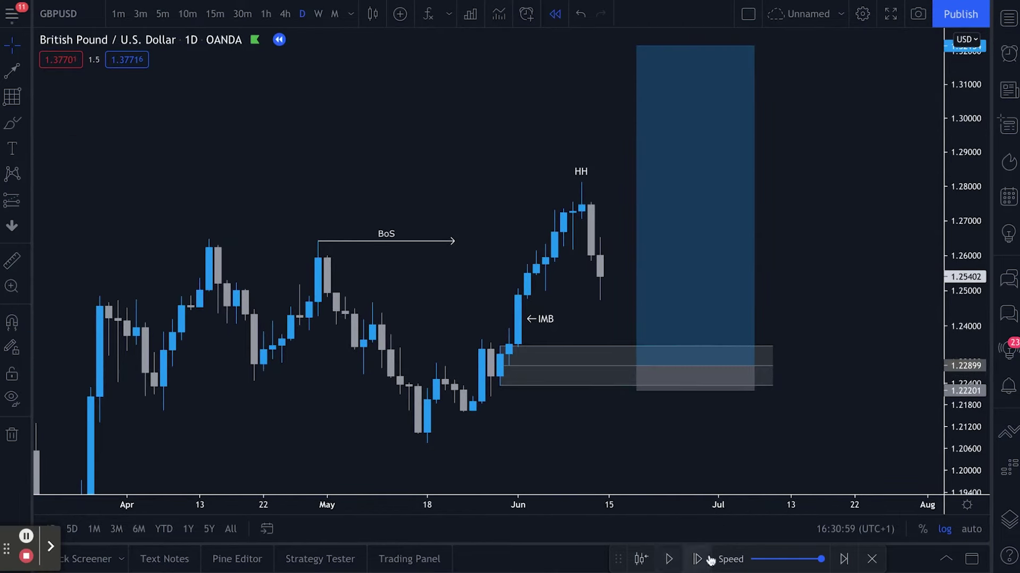
# Step: Run the bar replay forward through the zone retest and the following rally into early August
pyautogui.click(670, 560)
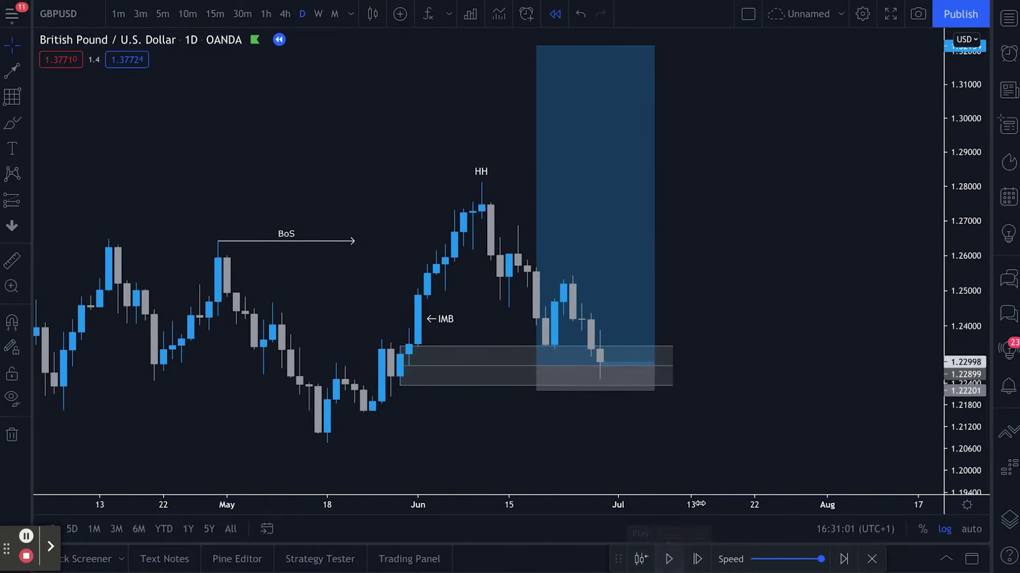
pyautogui.moveTo(774, 273); pyautogui.dragTo(772, 273)
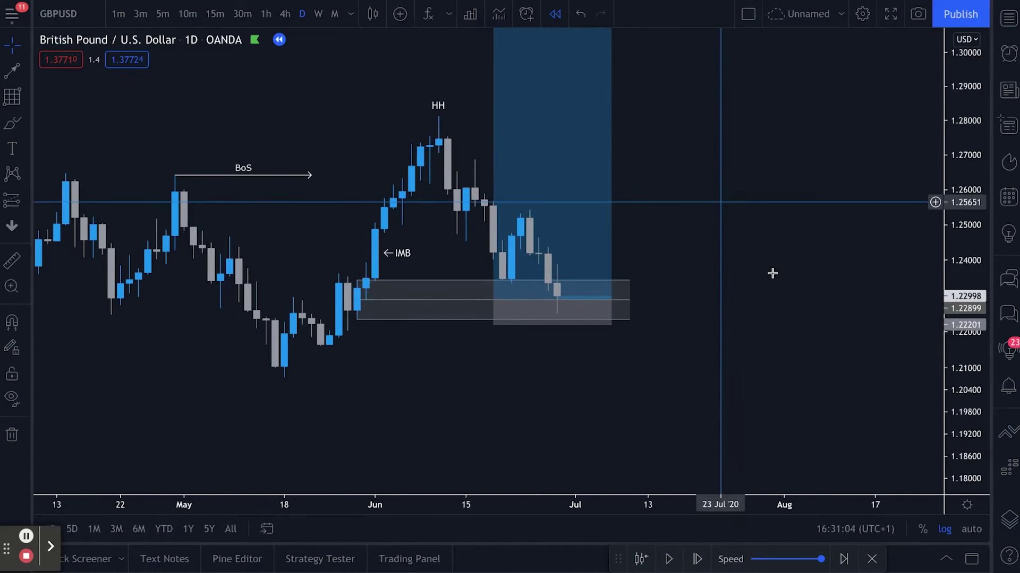
pyautogui.click(695, 556)
pyautogui.click(695, 555)
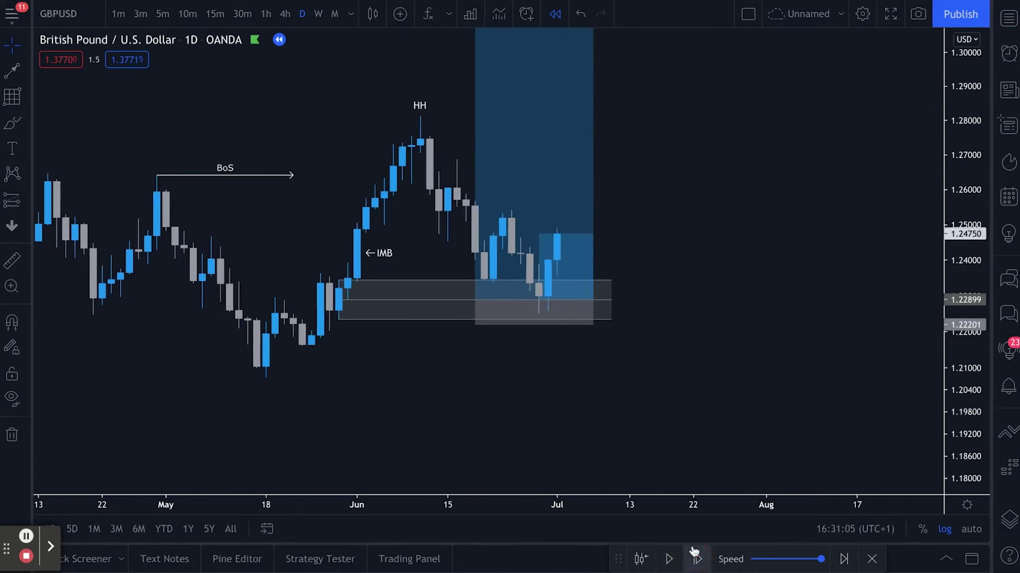
pyautogui.click(695, 557)
pyautogui.click(695, 556)
pyautogui.click(695, 556)
pyautogui.click(694, 557)
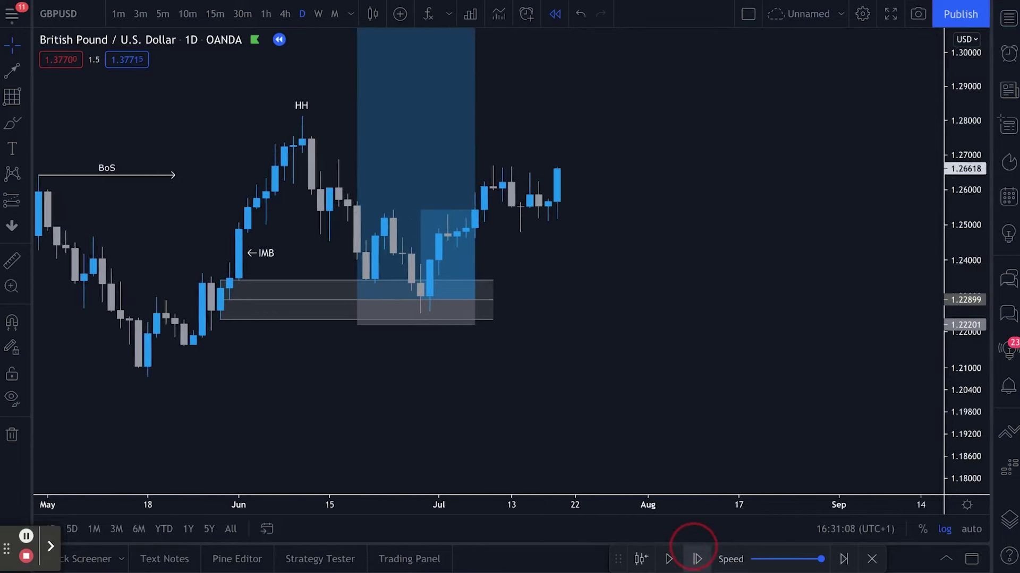
pyautogui.click(694, 556)
pyautogui.click(695, 557)
pyautogui.click(694, 556)
# Step: Shift the long position to start on 29 Jun '20 and extend it to 07 Aug '20
pyautogui.click(638, 257)
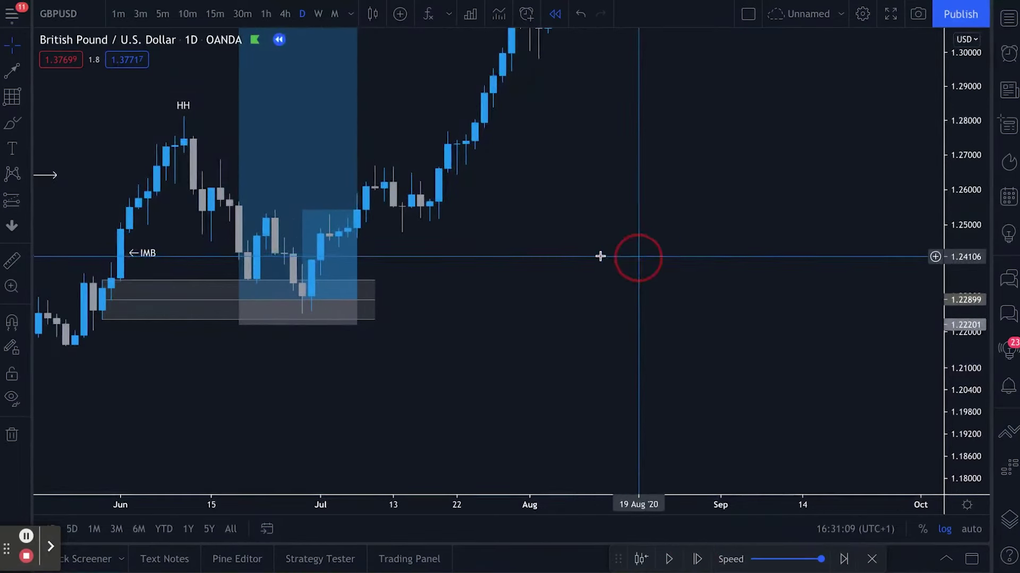
pyautogui.moveTo(509, 254)
pyautogui.mouseDown()
pyautogui.moveTo(575, 247)
pyautogui.moveTo(582, 260)
pyautogui.mouseUp()
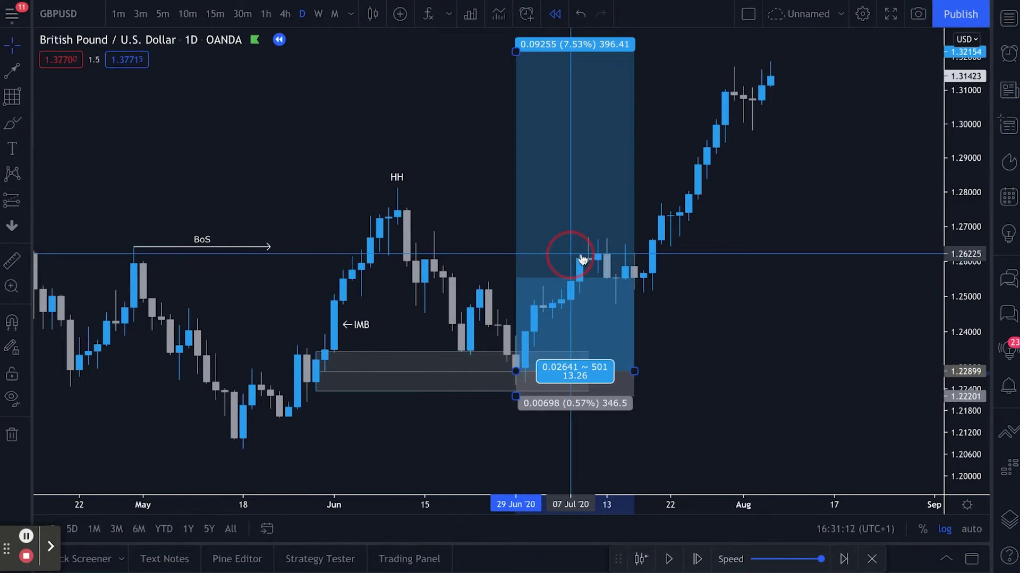
pyautogui.moveTo(634, 371); pyautogui.dragTo(779, 371)
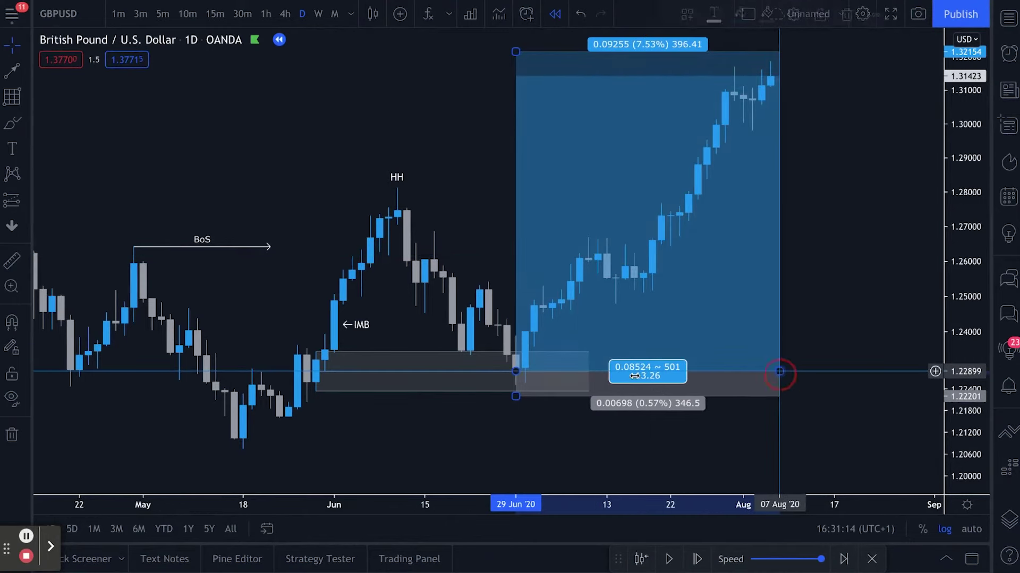
# Step: Advance the bar replay one candle at a time until price passes the long position's target
pyautogui.click(695, 558)
pyautogui.click(695, 558)
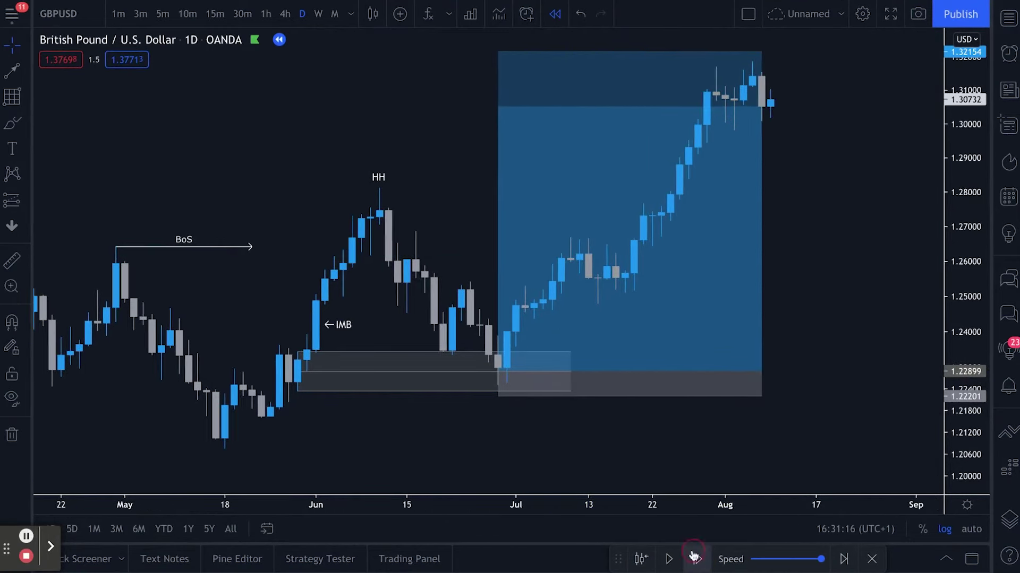
pyautogui.click(695, 558)
pyautogui.click(695, 557)
pyautogui.click(695, 558)
pyautogui.click(695, 557)
pyautogui.click(694, 557)
pyautogui.click(695, 558)
pyautogui.click(695, 558)
pyautogui.click(695, 557)
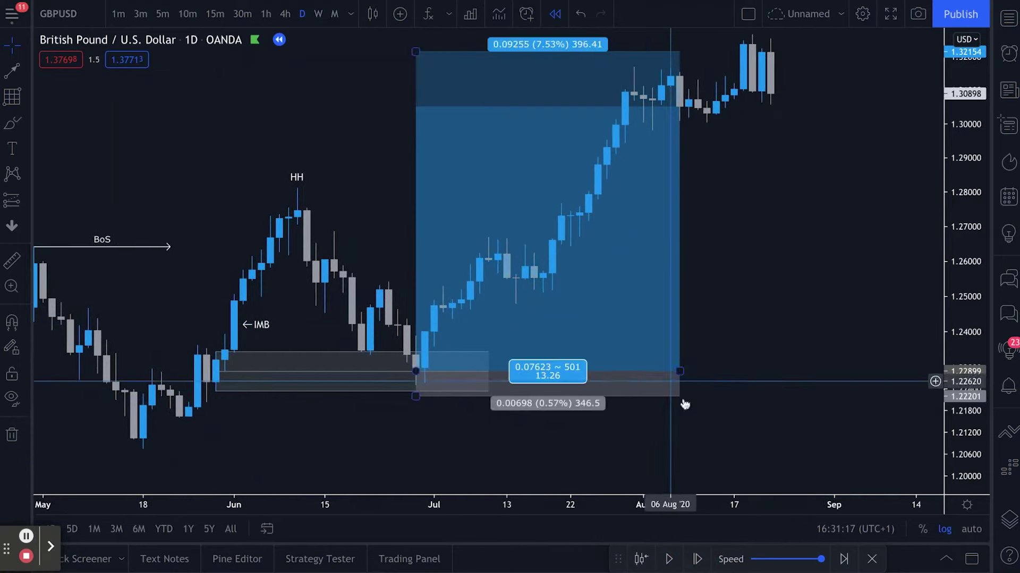
# Step: Extend the long position to about 18 Aug and the price zone box to 26 Aug '20
pyautogui.moveTo(680, 370); pyautogui.dragTo(743, 371)
pyautogui.click(488, 392)
pyautogui.moveTo(488, 392); pyautogui.dragTo(797, 392)
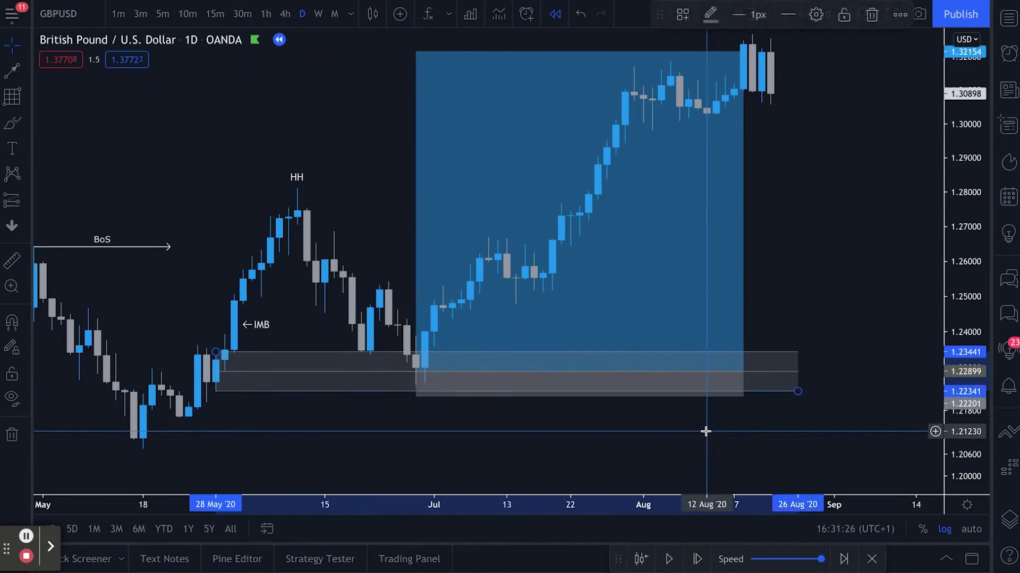
pyautogui.click(706, 431)
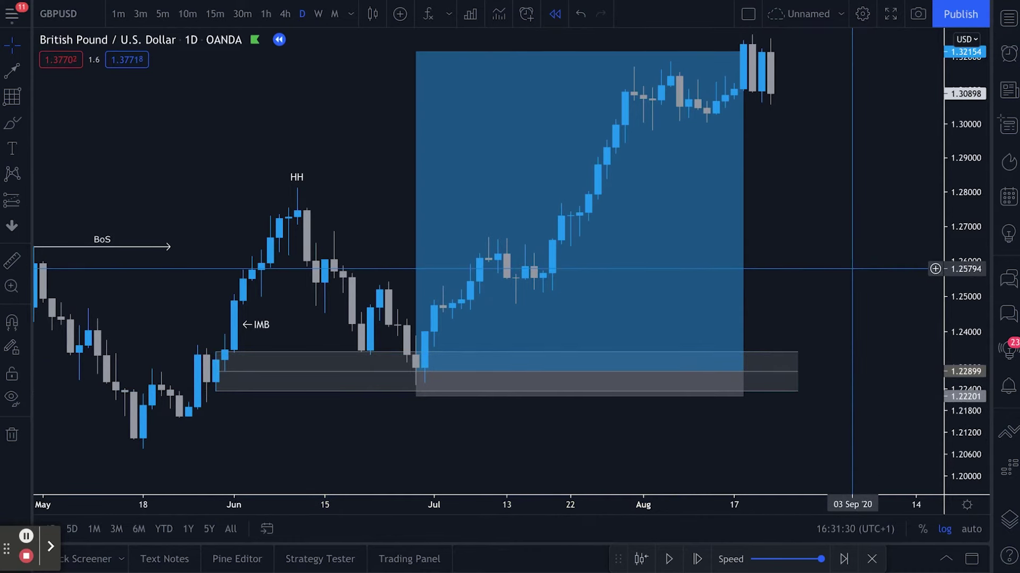
pyautogui.hscroll(-6, 829, 276)
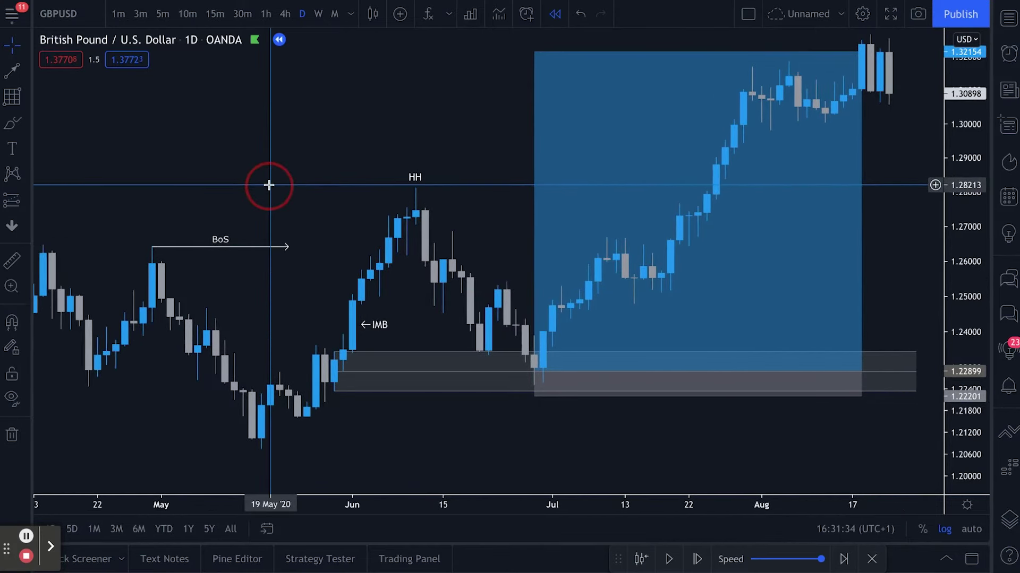
pyautogui.hscroll(-2, 269, 185)
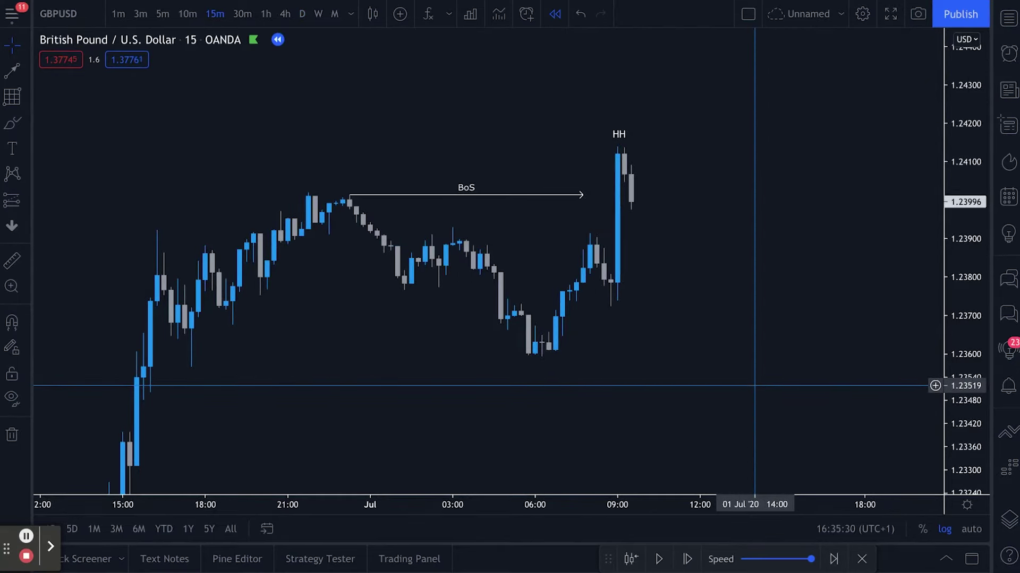
# Step: Draw an arrow on the 15-minute chart from the start of the BoS line down to the swing low at about 1.2359
pyautogui.moveTo(754, 386); pyautogui.dragTo(763, 388)
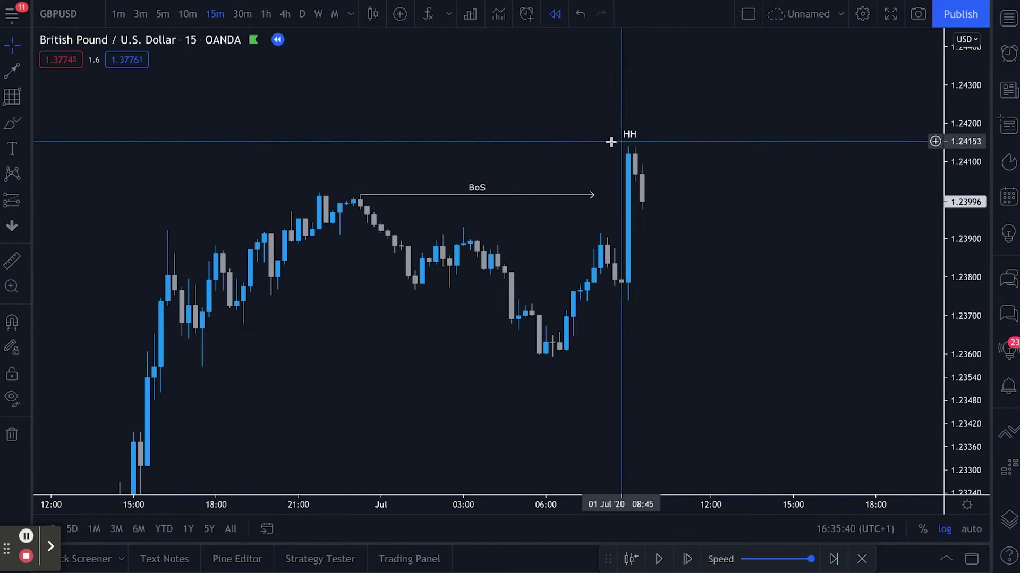
pyautogui.click(11, 69)
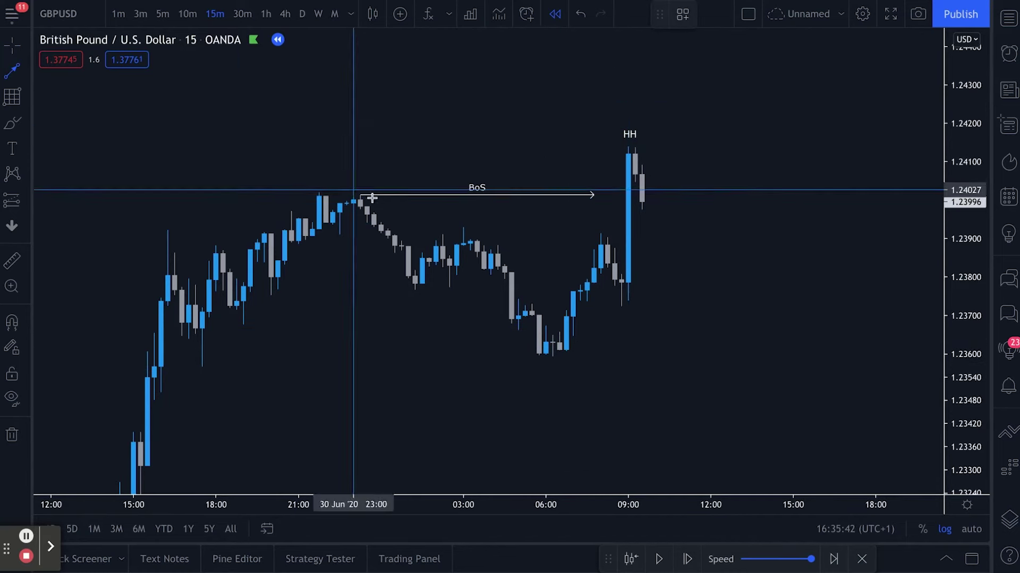
pyautogui.click(362, 196)
pyautogui.click(555, 356)
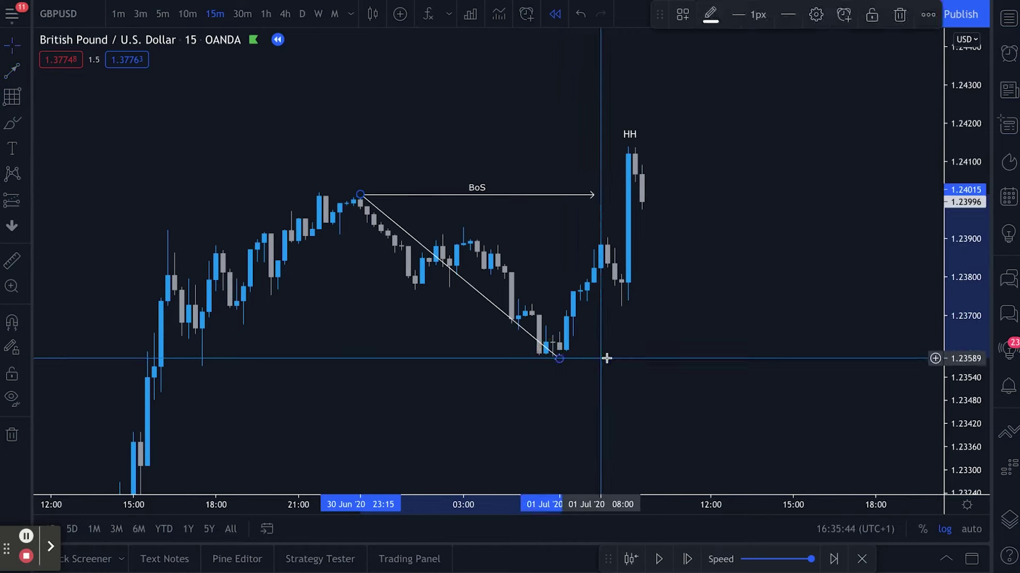
# Step: Draw an arrow from the swing low to about 1.2418 beyond the HH, plus a pullback arrow down to about 1.2381
pyautogui.click(13, 77)
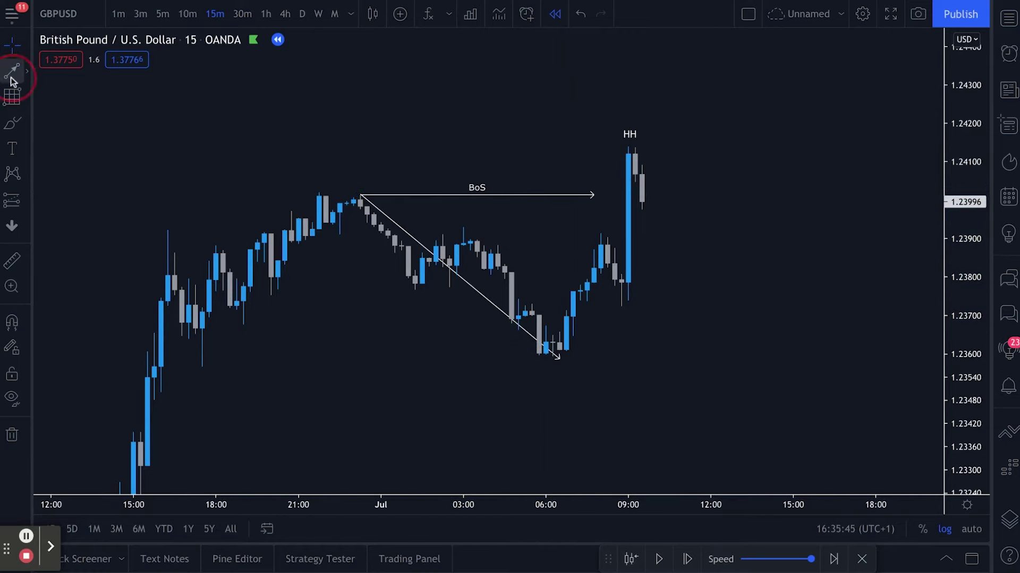
pyautogui.click(557, 357)
pyautogui.click(662, 132)
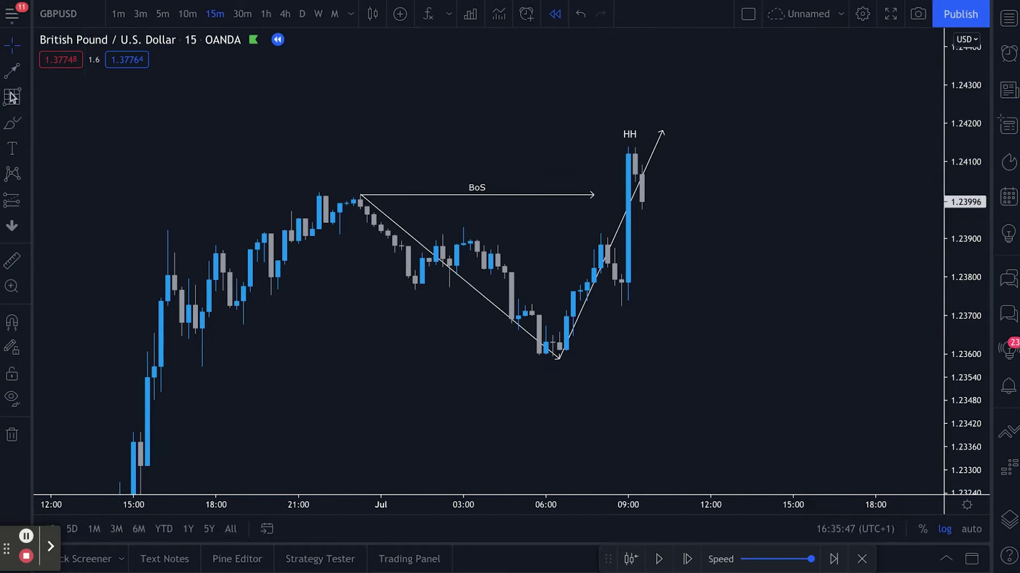
pyautogui.click(668, 133)
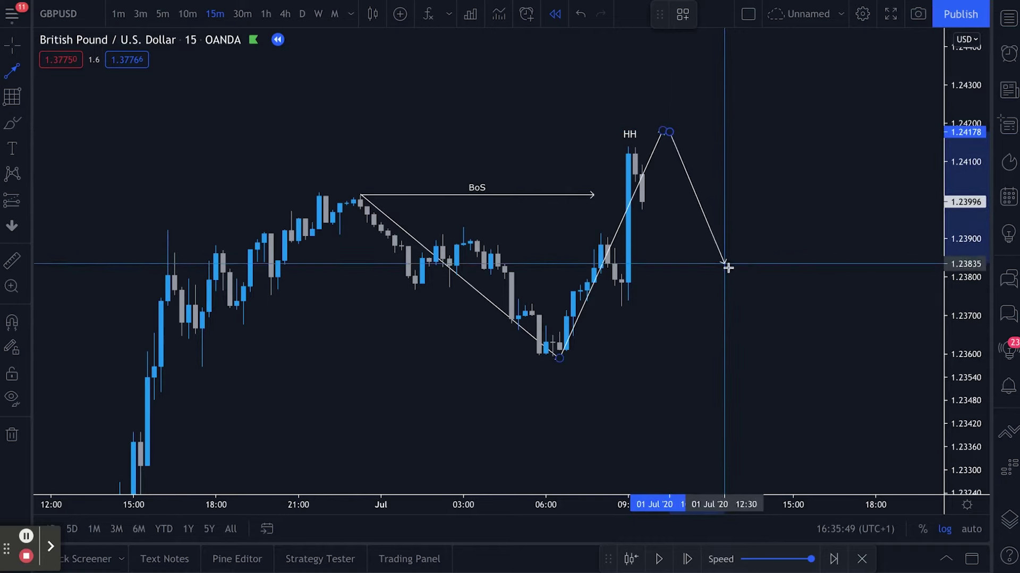
pyautogui.click(791, 275)
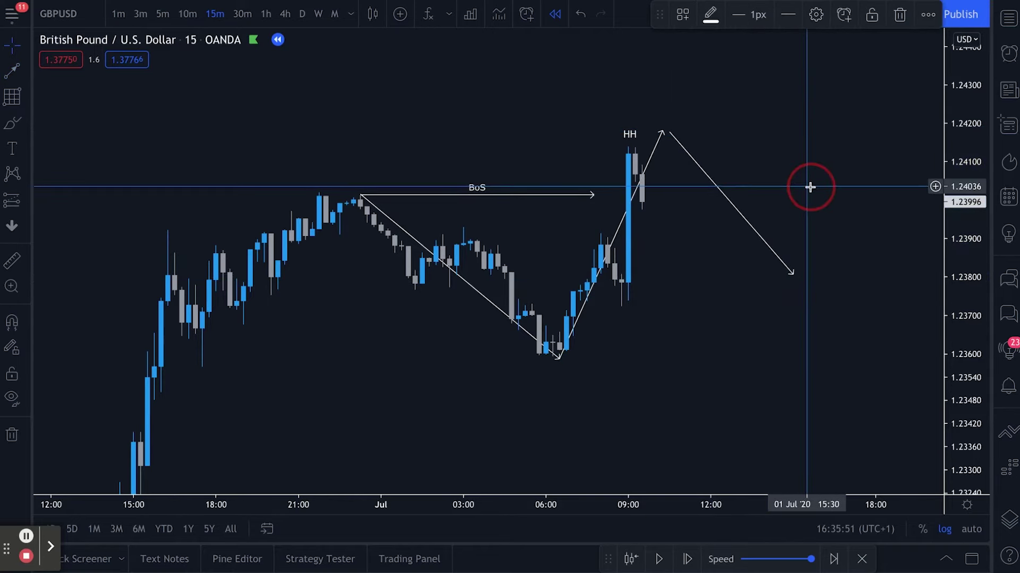
# Step: Draw an arrow from the end of the pullback arrow up to about 1.2442
pyautogui.moveTo(812, 184); pyautogui.dragTo(782, 184)
pyautogui.click(12, 69)
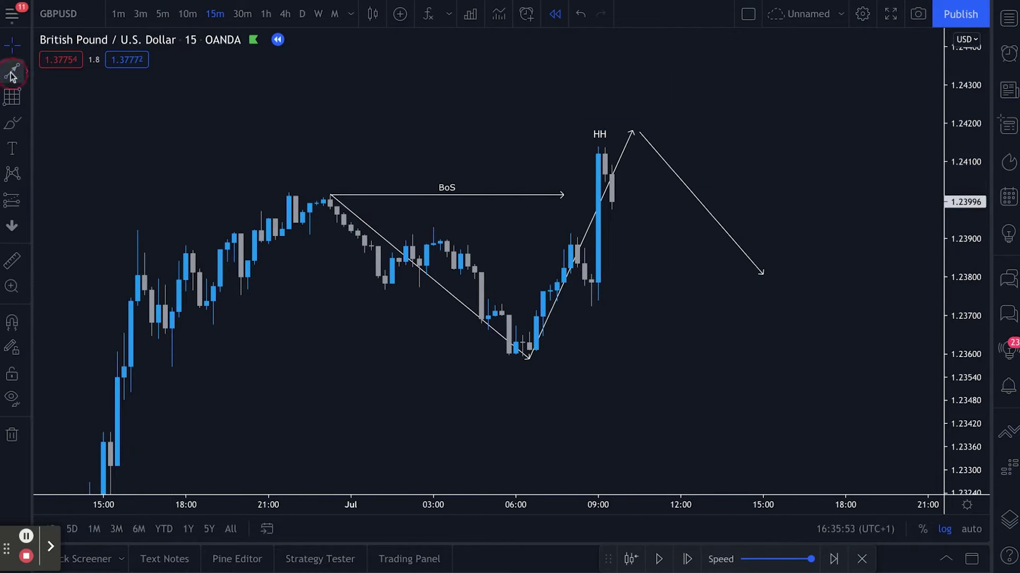
pyautogui.click(769, 278)
pyautogui.click(858, 38)
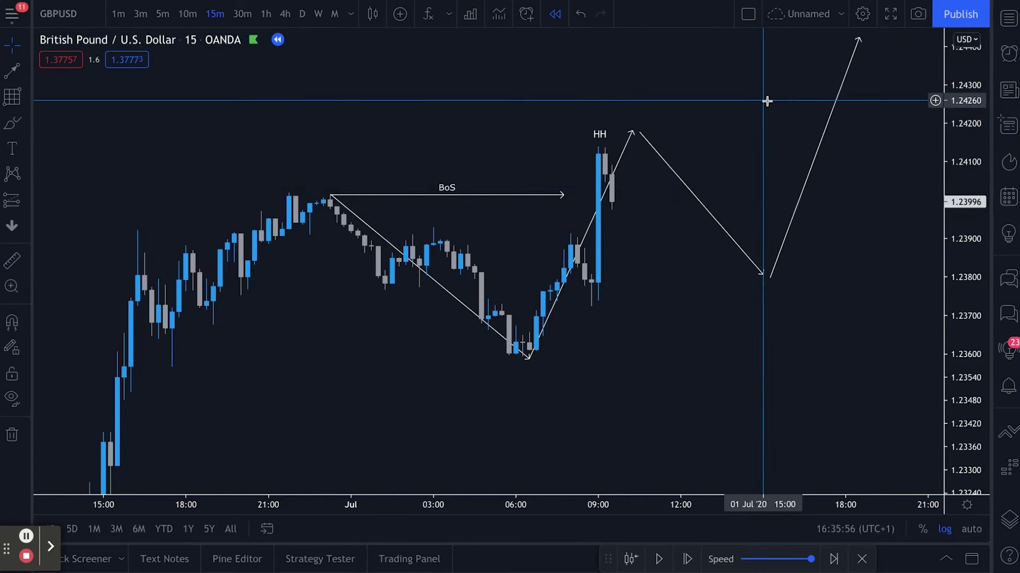
# Step: Delete the four diagonal price-path arrows, keeping the BoS line and HH label
pyautogui.click(675, 173)
pyautogui.press('Delete')
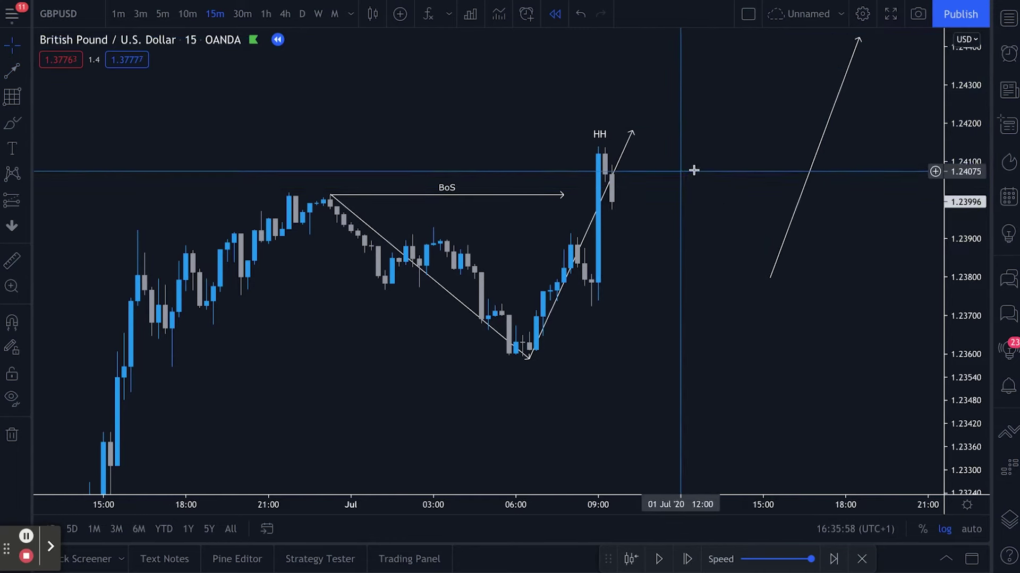
pyautogui.click(802, 197)
pyautogui.press('Delete')
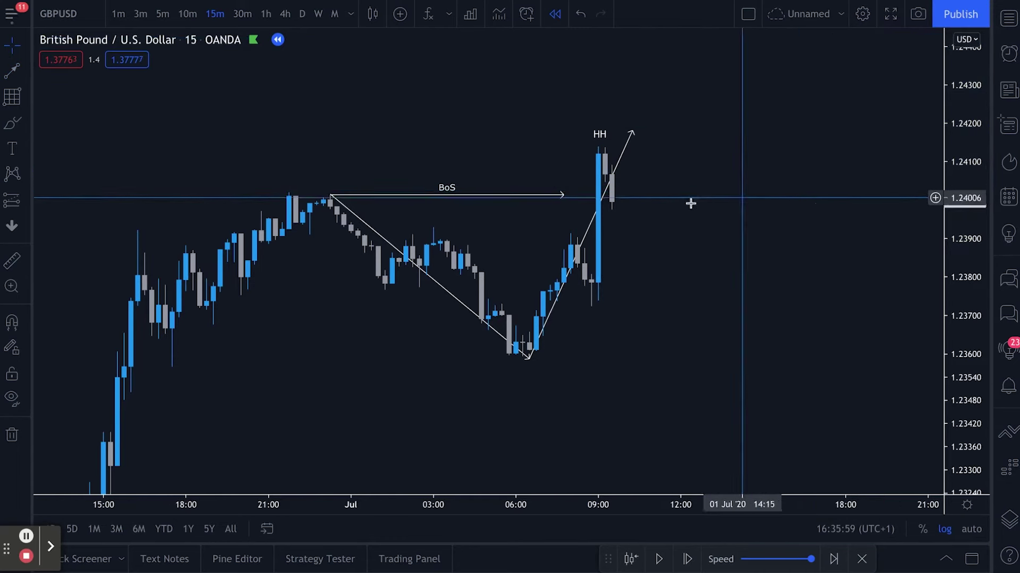
pyautogui.click(604, 192)
pyautogui.press('Delete')
pyautogui.click(364, 225)
pyautogui.press('Delete')
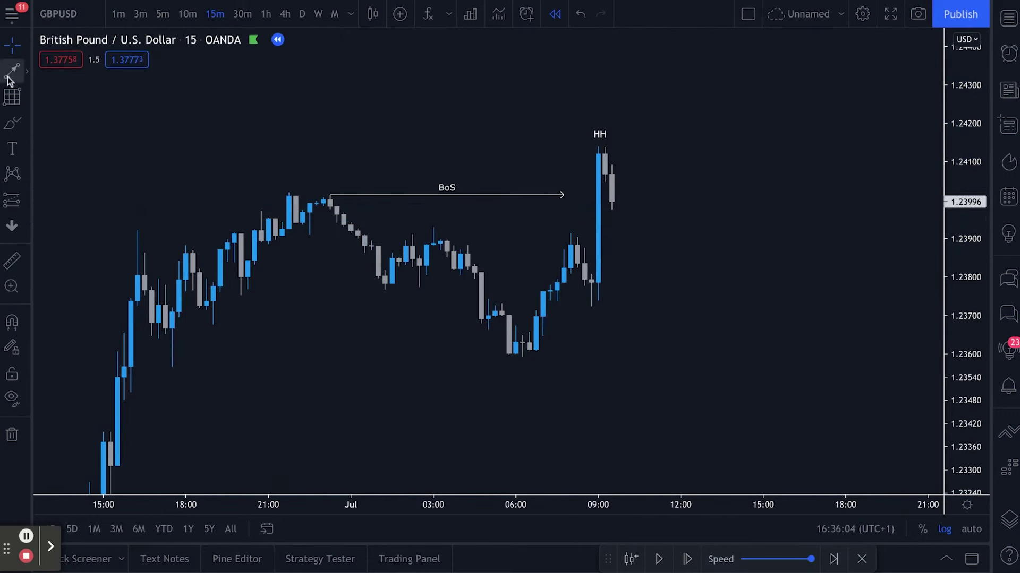
# Step: Label the large bullish candle below HH with the text IMB and an arrow pointing at the candle
pyautogui.click(624, 253)
pyautogui.click(753, 262)
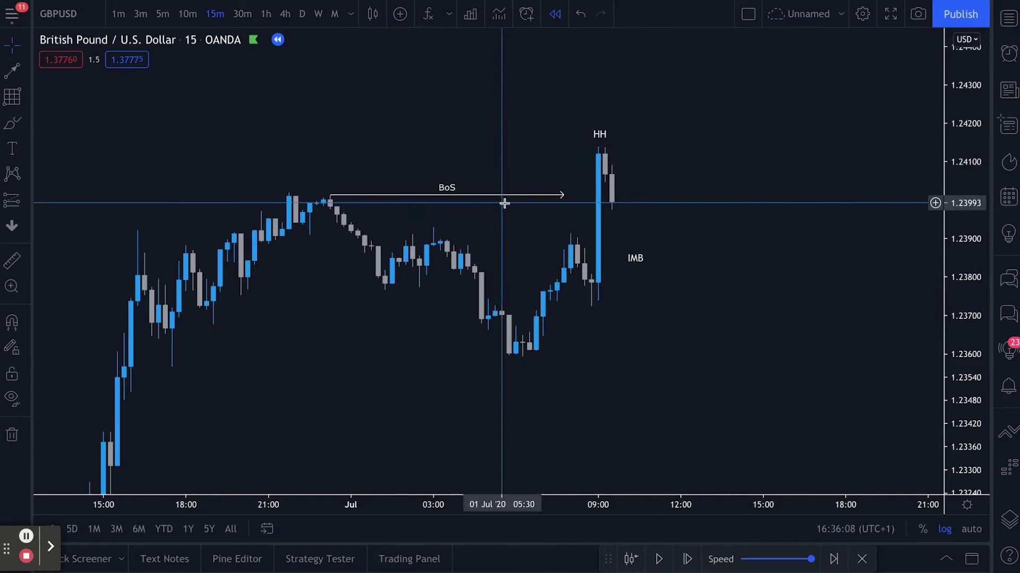
pyautogui.click(10, 70)
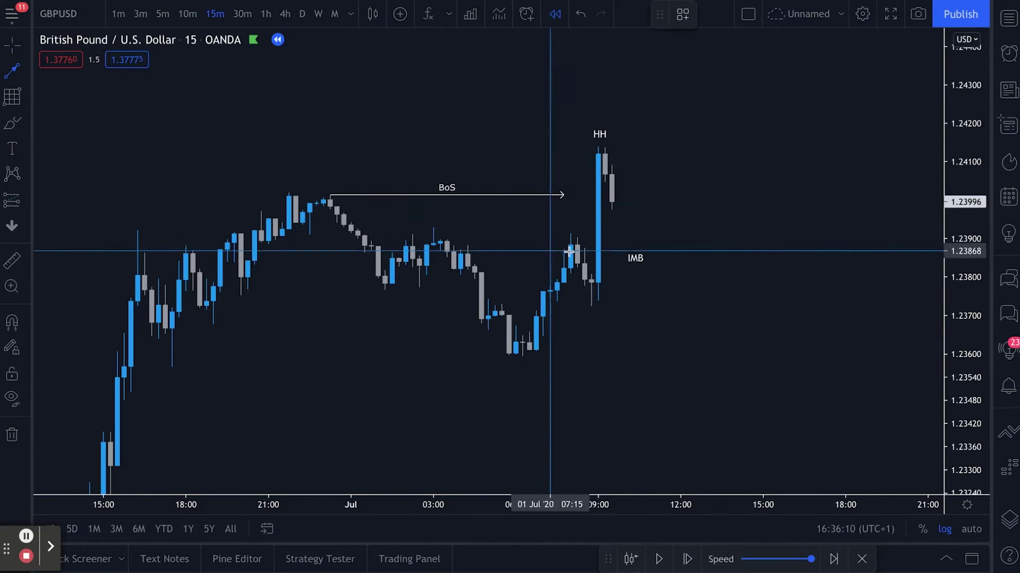
pyautogui.click(604, 236)
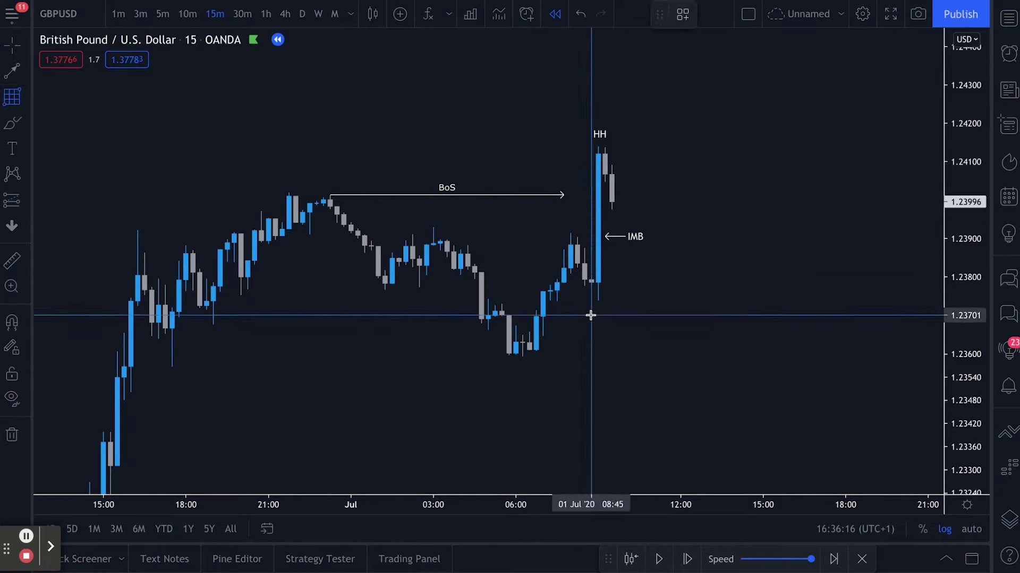
# Step: Draw a price zone box from 1.23809 to 1.23725, spanning 08:45 to 19:15 on 01 Jul '20
pyautogui.moveTo(591, 275)
pyautogui.mouseDown()
pyautogui.moveTo(735, 276)
pyautogui.moveTo(876, 306)
pyautogui.mouseUp()
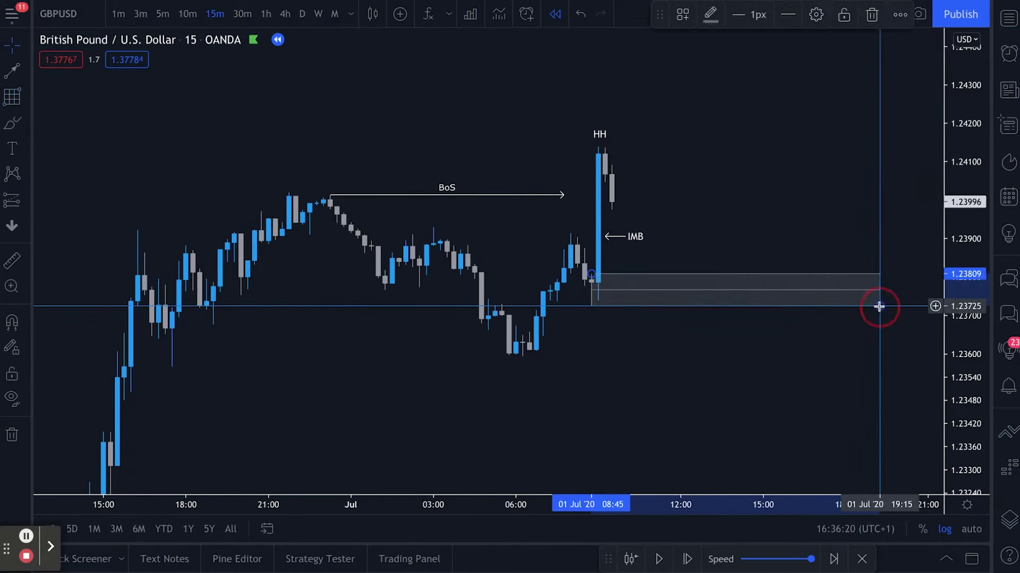
pyautogui.click(805, 353)
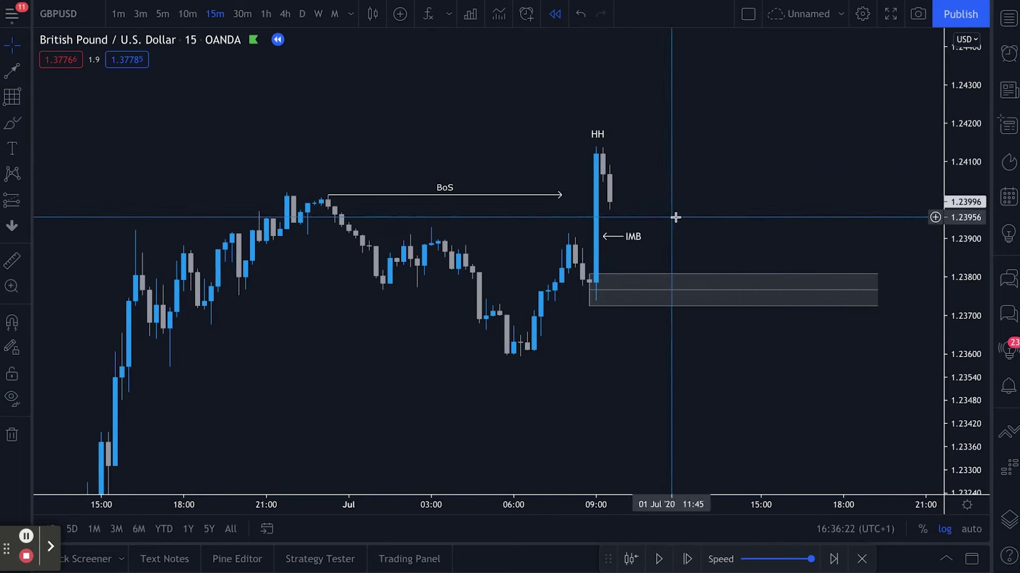
pyautogui.click(694, 298)
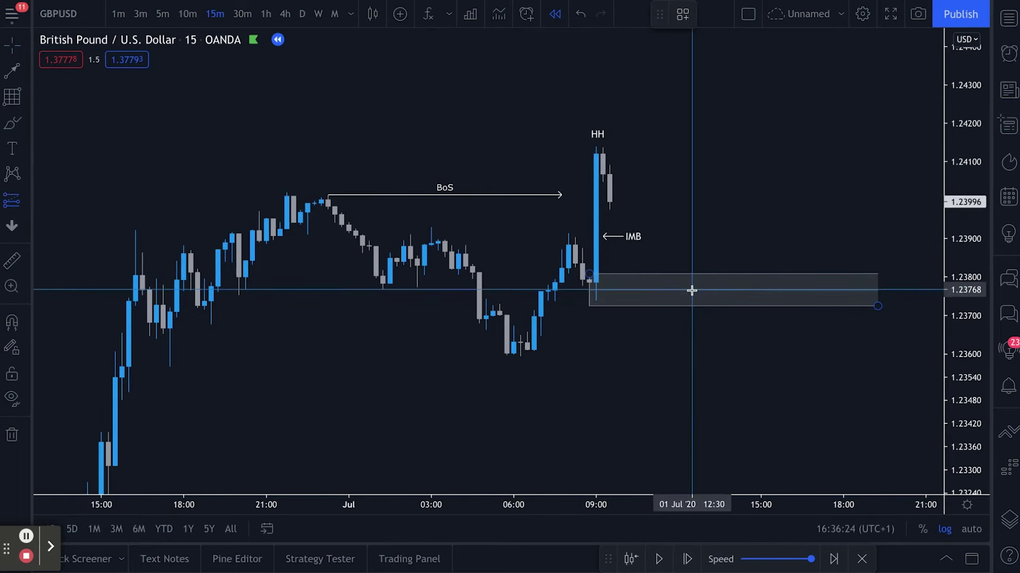
# Step: Place a long position at 12:30 with entry 1.23768, stop 1.23714 and target 1.24443
pyautogui.click(691, 290)
pyautogui.moveTo(693, 405); pyautogui.dragTo(693, 309)
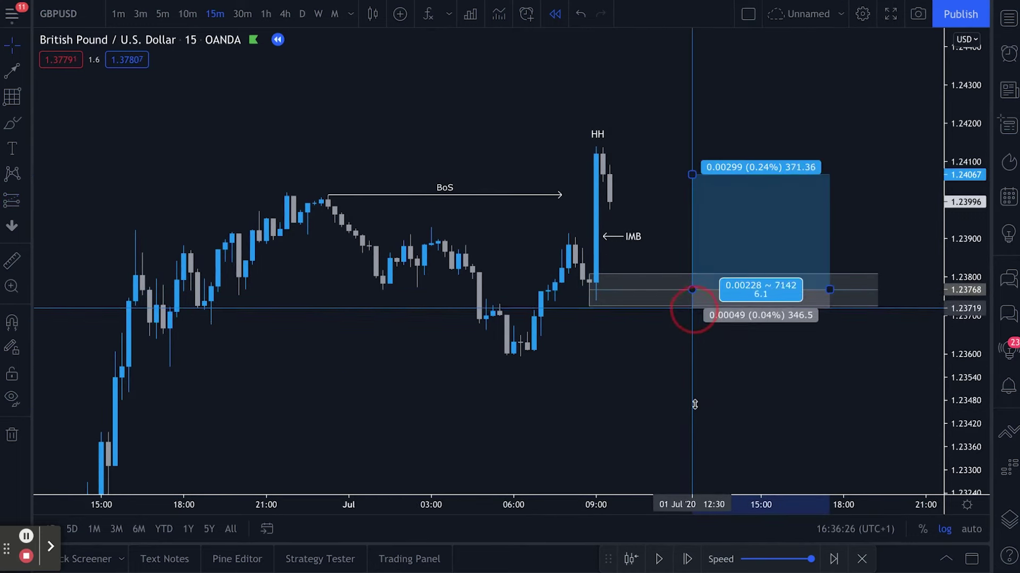
pyautogui.moveTo(691, 175); pyautogui.dragTo(690, 37)
# Step: Delete the IMB label and its arrow beside the large bullish candle
pyautogui.click(631, 246)
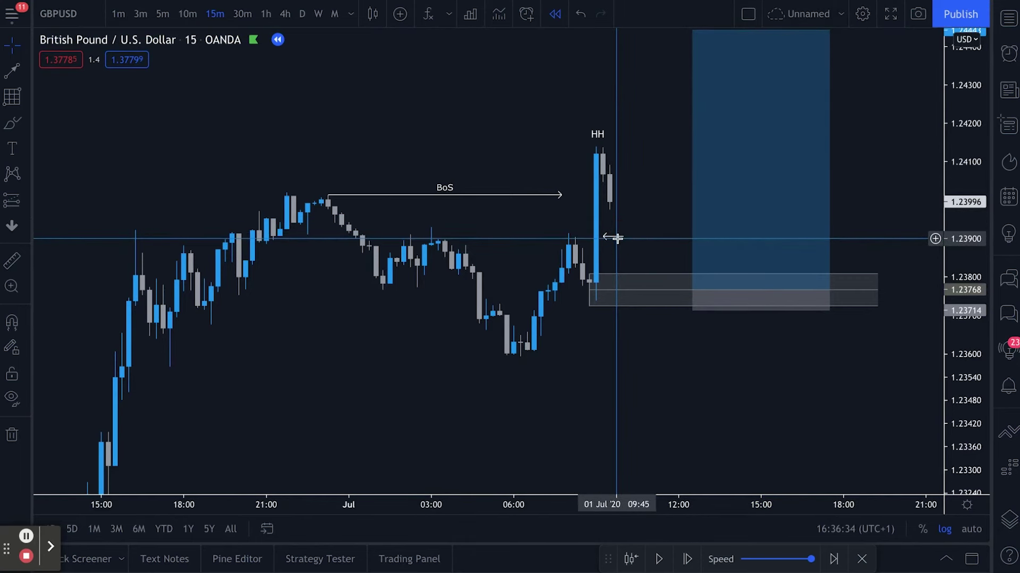
pyautogui.click(610, 236)
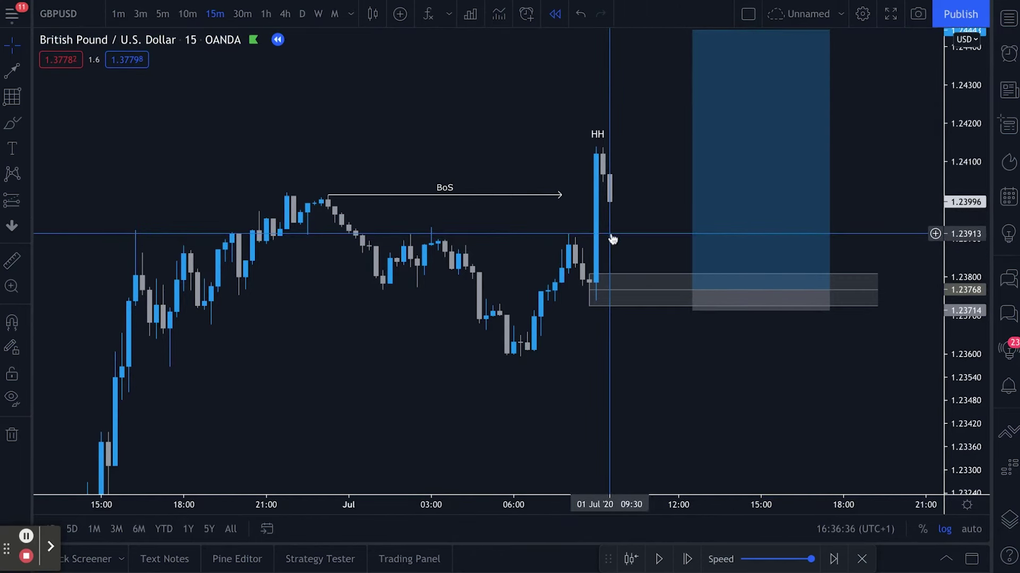
# Step: Advance the 15-minute bar replay candle by candle until price passes the long position's target
pyautogui.click(685, 557)
pyautogui.click(686, 559)
pyautogui.click(688, 560)
pyautogui.click(687, 561)
pyautogui.click(687, 560)
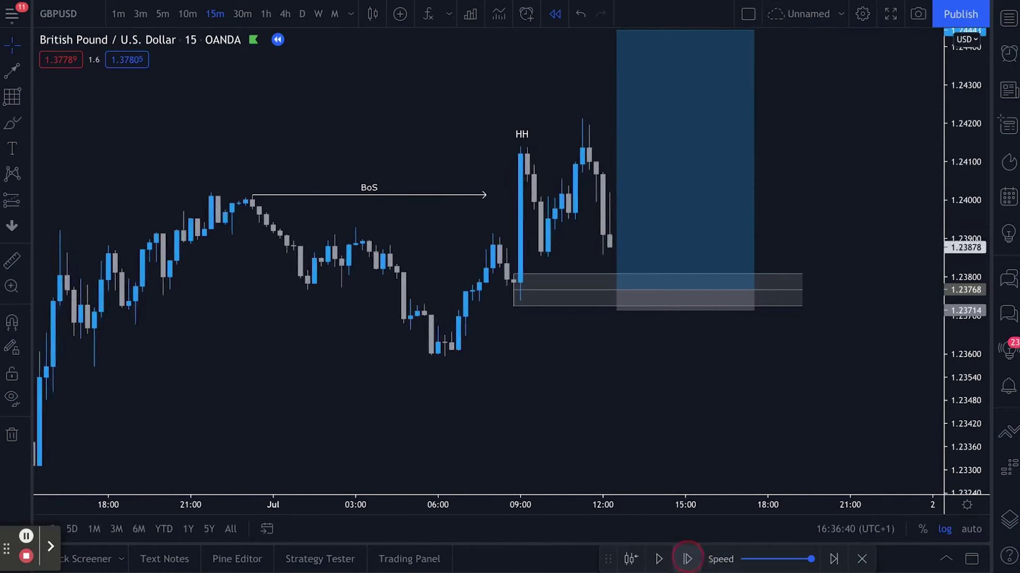
pyautogui.click(687, 560)
pyautogui.click(687, 561)
pyautogui.click(688, 559)
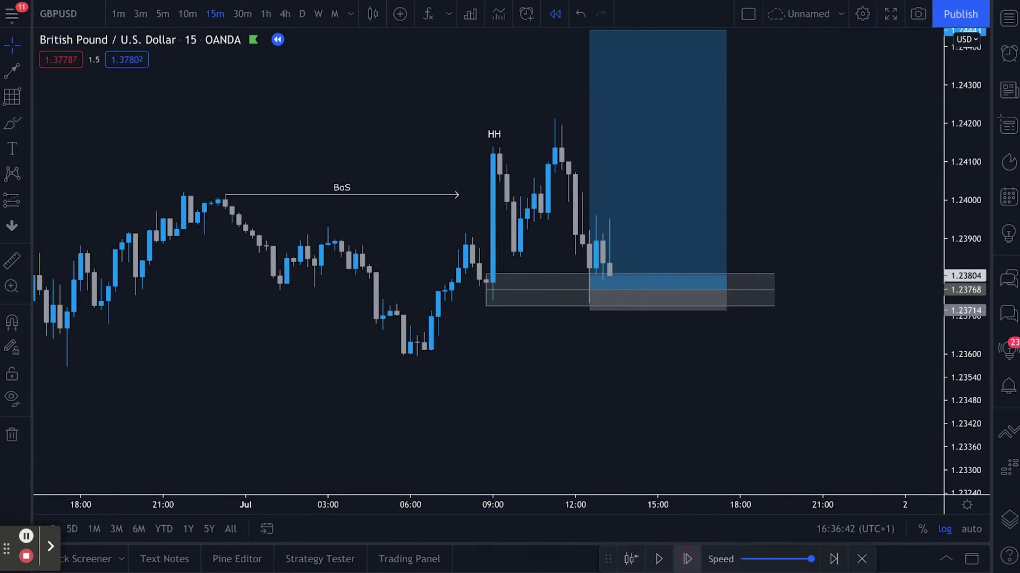
pyautogui.click(687, 558)
pyautogui.click(688, 558)
pyautogui.click(687, 559)
pyautogui.click(687, 559)
pyautogui.click(687, 559)
pyautogui.click(688, 559)
pyautogui.click(688, 558)
pyautogui.click(688, 559)
pyautogui.click(688, 559)
pyautogui.click(688, 559)
pyautogui.click(687, 558)
pyautogui.click(687, 558)
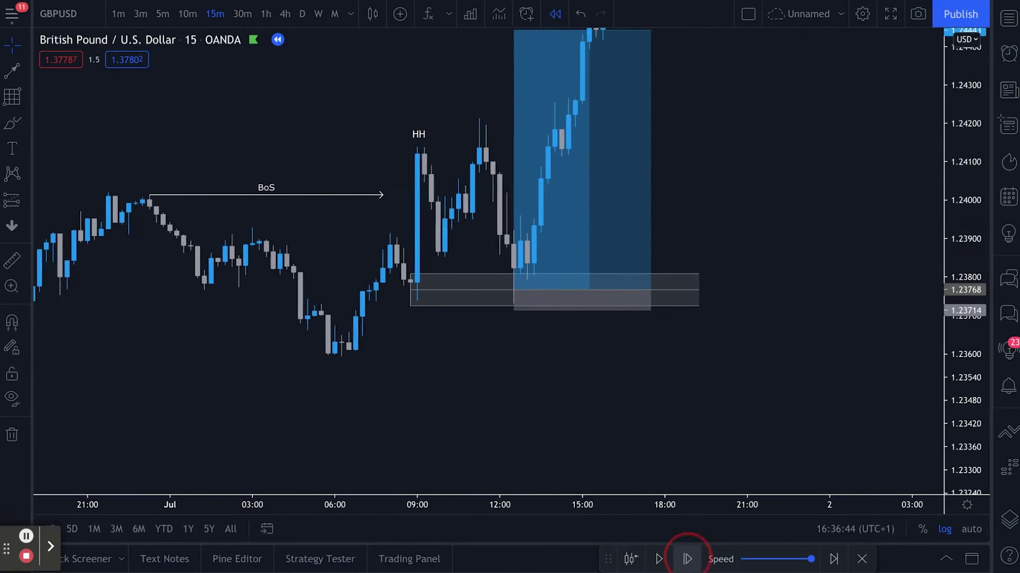
pyautogui.click(688, 559)
# Step: Shorten the long position so it ends around 15:00 on 01 Jul '20, where price reaches the target
pyautogui.moveTo(738, 148); pyautogui.dragTo(853, 161)
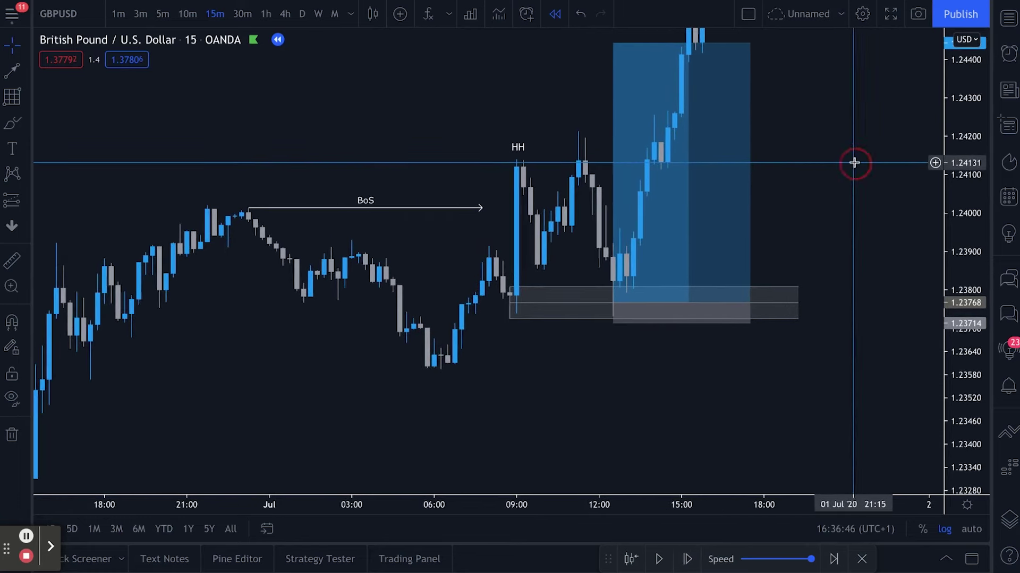
pyautogui.click(728, 269)
pyautogui.moveTo(748, 304); pyautogui.dragTo(687, 303)
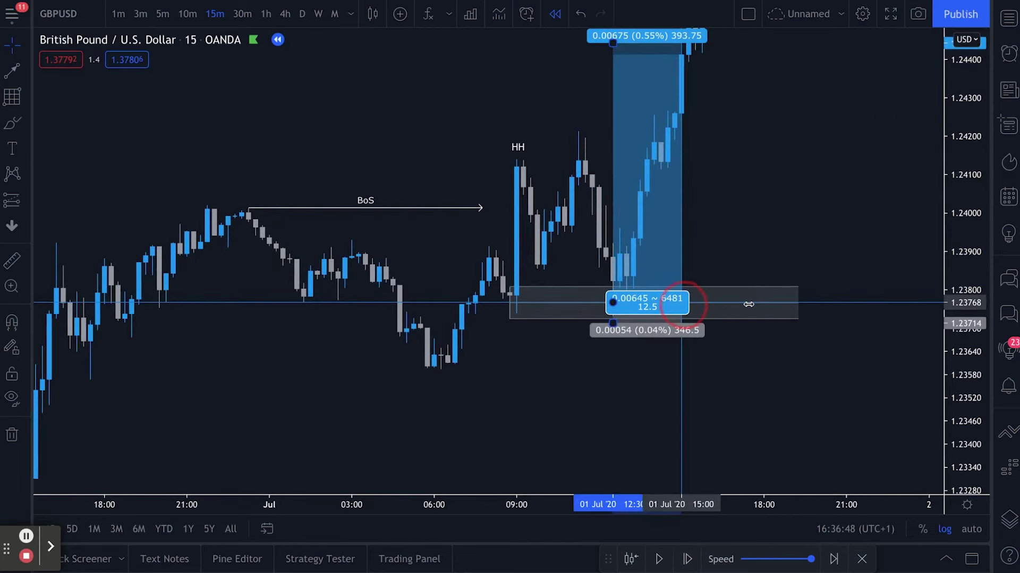
pyautogui.moveTo(737, 175); pyautogui.dragTo(767, 172)
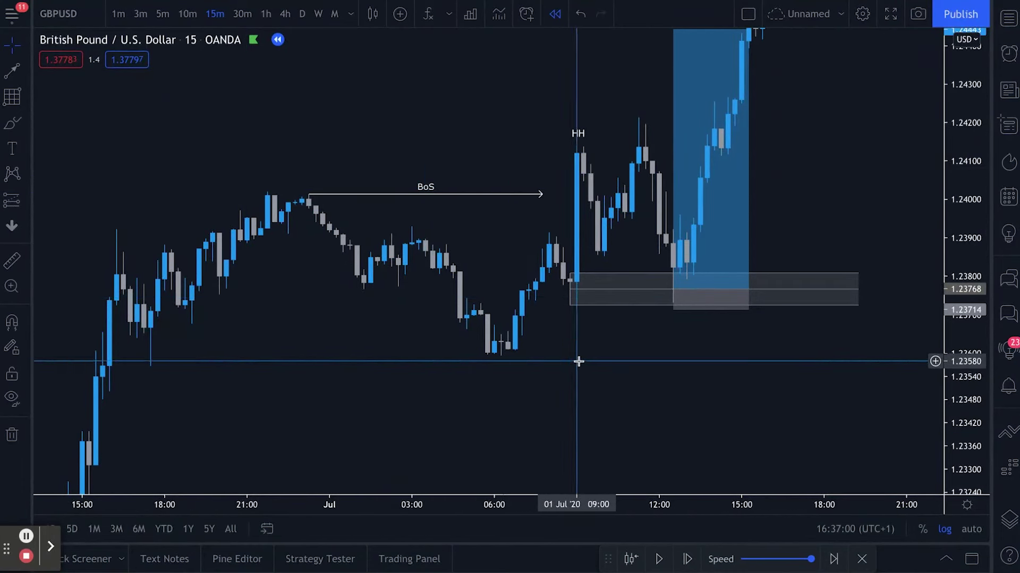
pyautogui.moveTo(578, 359); pyautogui.dragTo(552, 353)
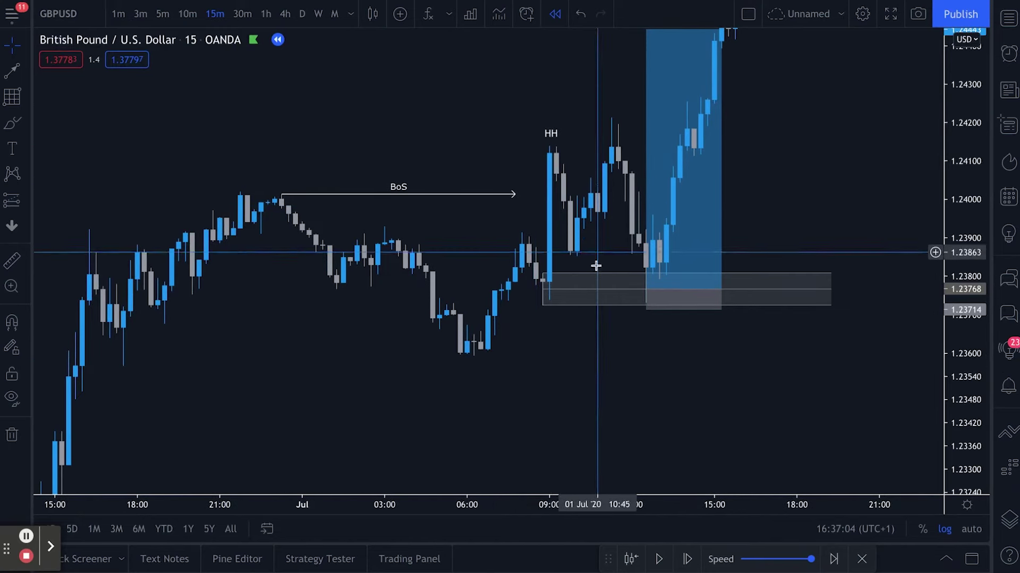
pyautogui.click(716, 141)
pyautogui.moveTo(780, 207); pyautogui.dragTo(789, 208)
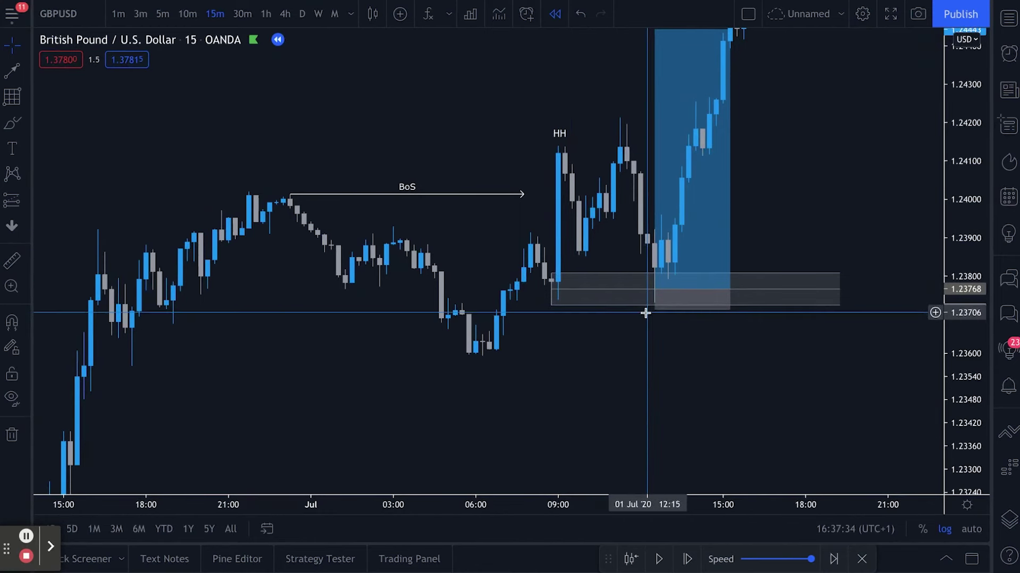
pyautogui.moveTo(814, 362); pyautogui.dragTo(960, 420)
pyautogui.moveTo(777, 391); pyautogui.dragTo(808, 423)
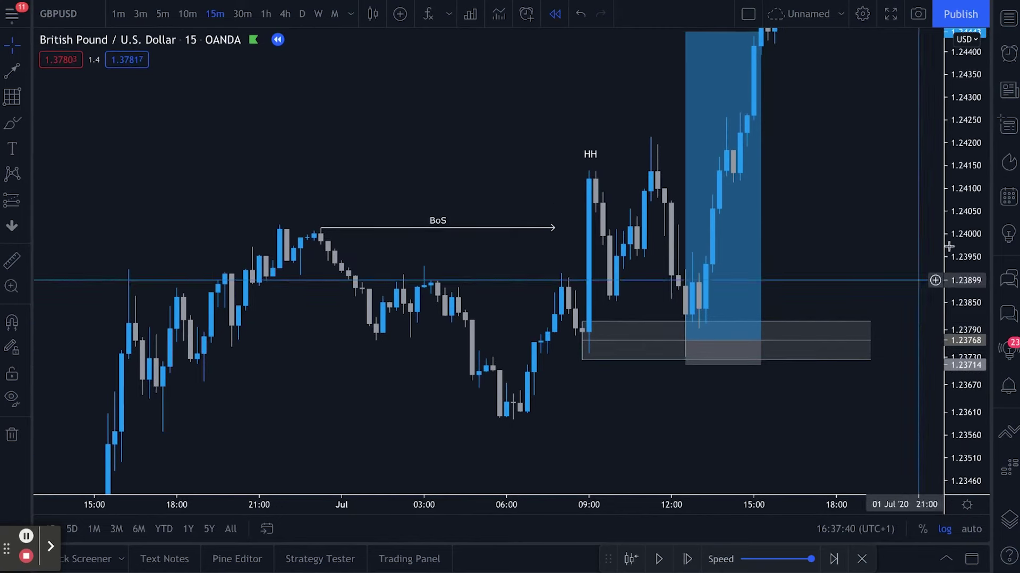
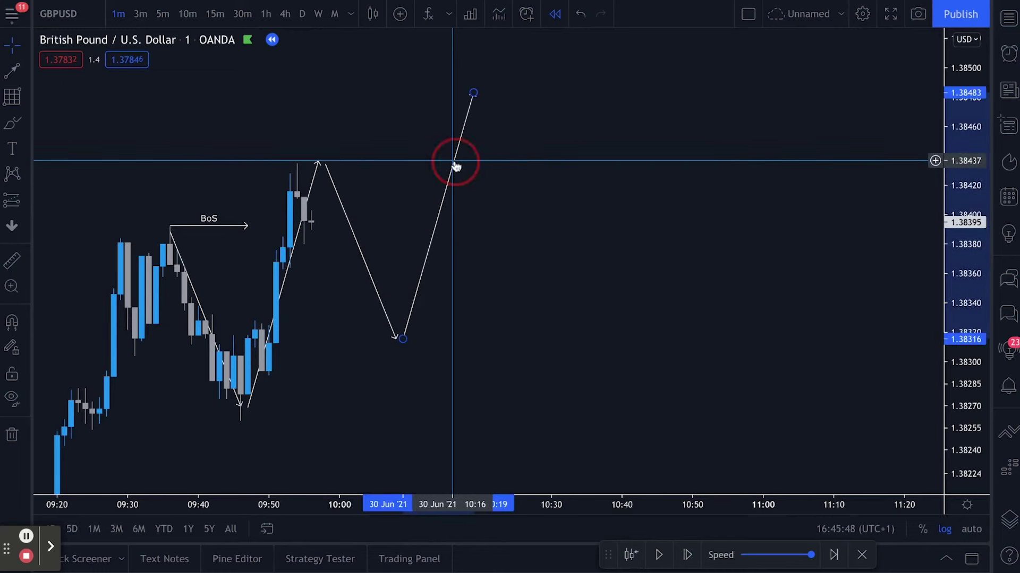
# Step: Delete the four diagonal price-path arrows on the 1-minute chart, keeping the BoS line
pyautogui.press('Delete')
pyautogui.click(337, 195)
pyautogui.press('Delete')
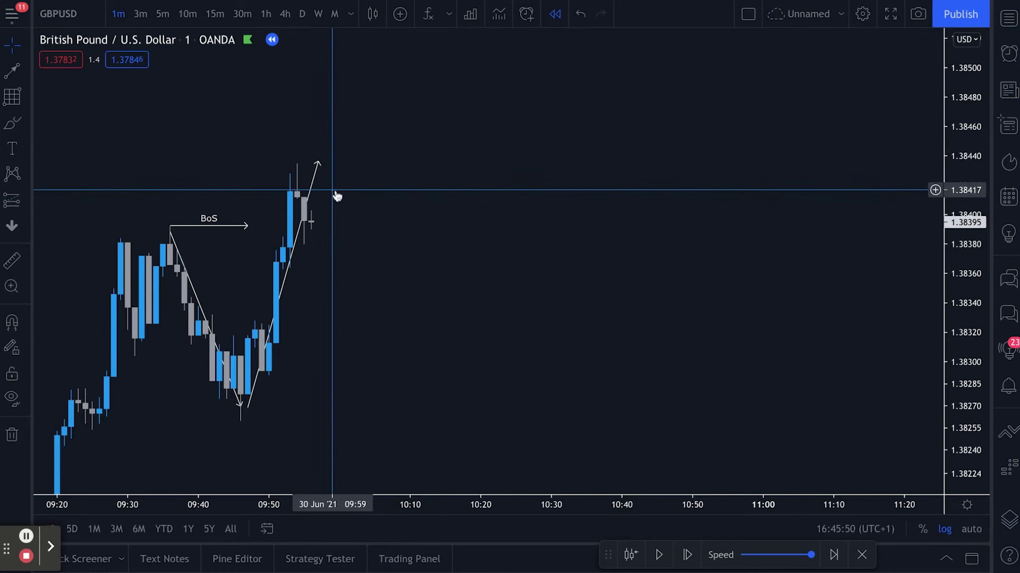
pyautogui.click(312, 182)
pyautogui.press('Delete')
pyautogui.click(182, 265)
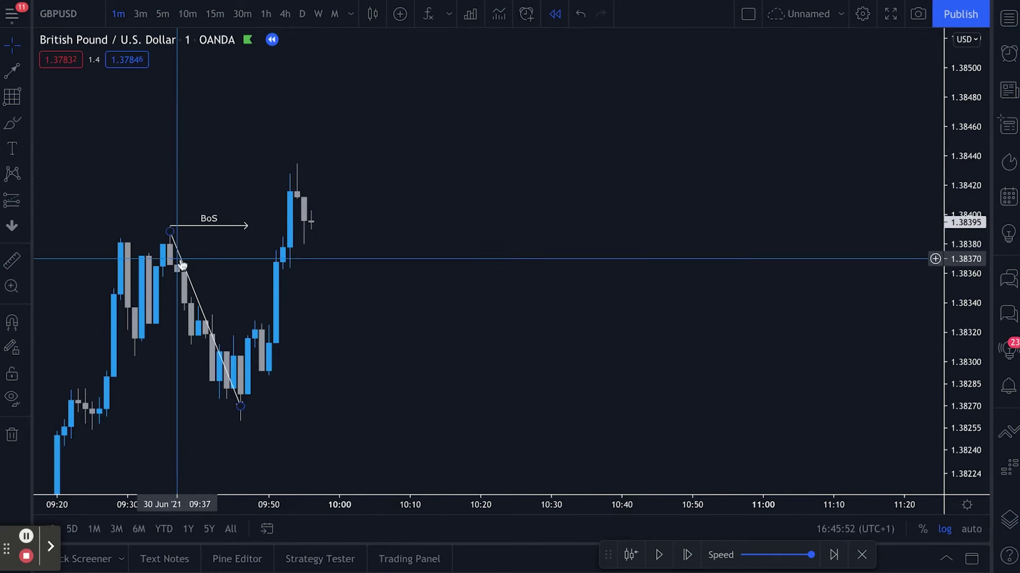
pyautogui.press('Delete')
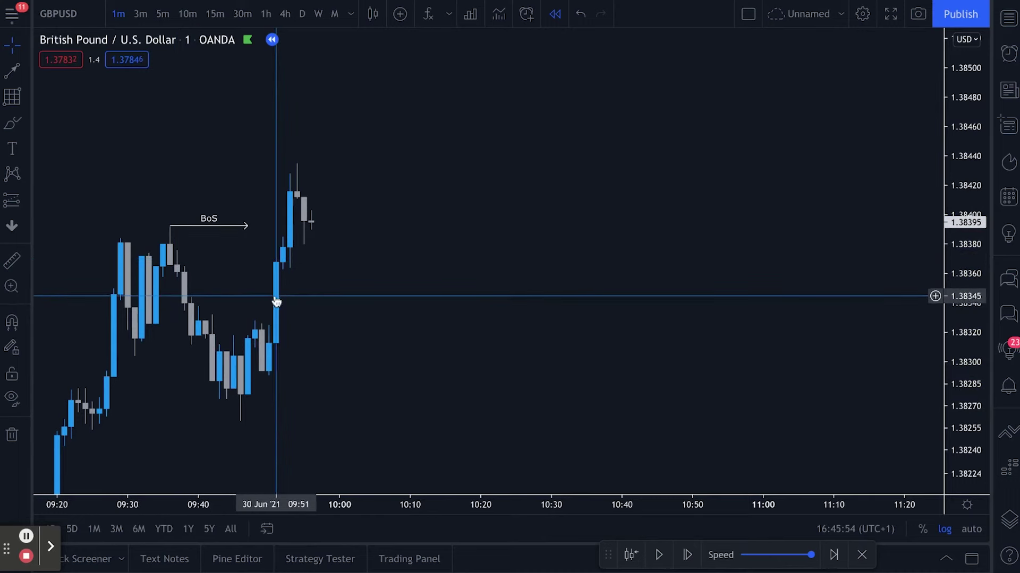
# Step: Add the text label IMB beside the large bullish candle of 09:51 on the 1-minute chart
pyautogui.click(11, 147)
pyautogui.click(304, 312)
pyautogui.write('IMB')
# Step: Draw a price zone box from 1.38293 to 1.38326, spanning 09:49 to 10:22 on 30 Jun '21
pyautogui.click(12, 96)
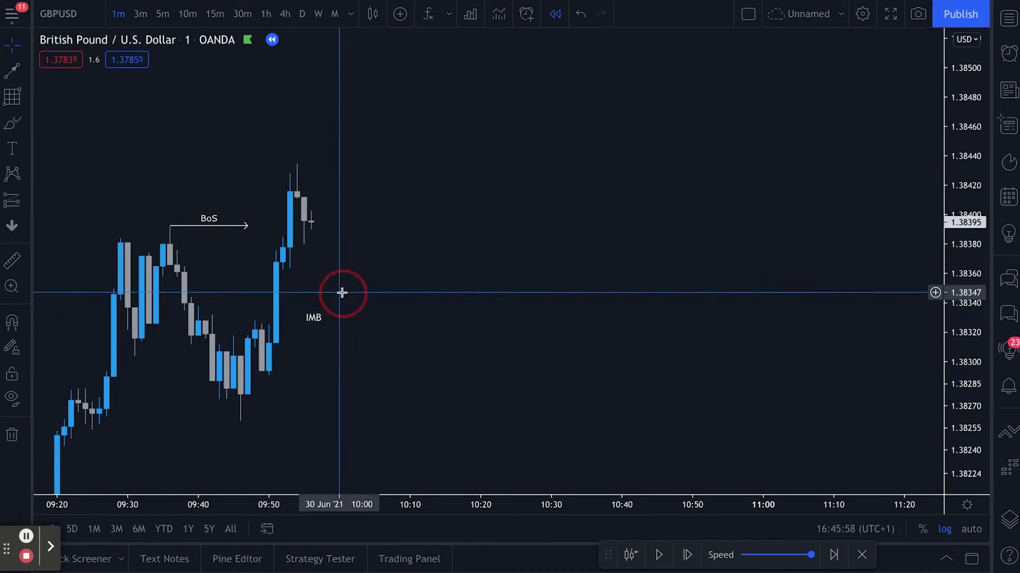
pyautogui.click(262, 372)
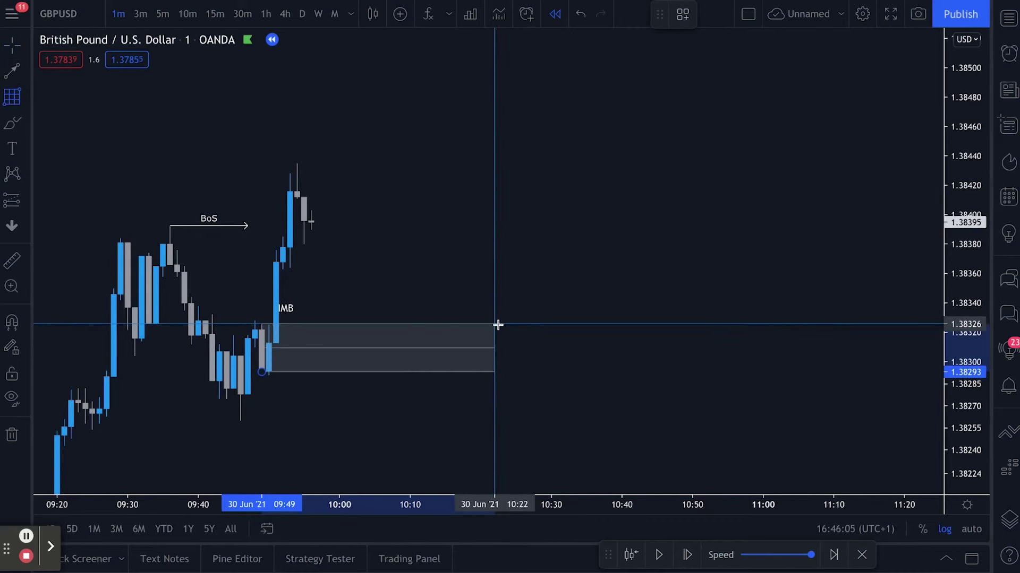
pyautogui.click(494, 324)
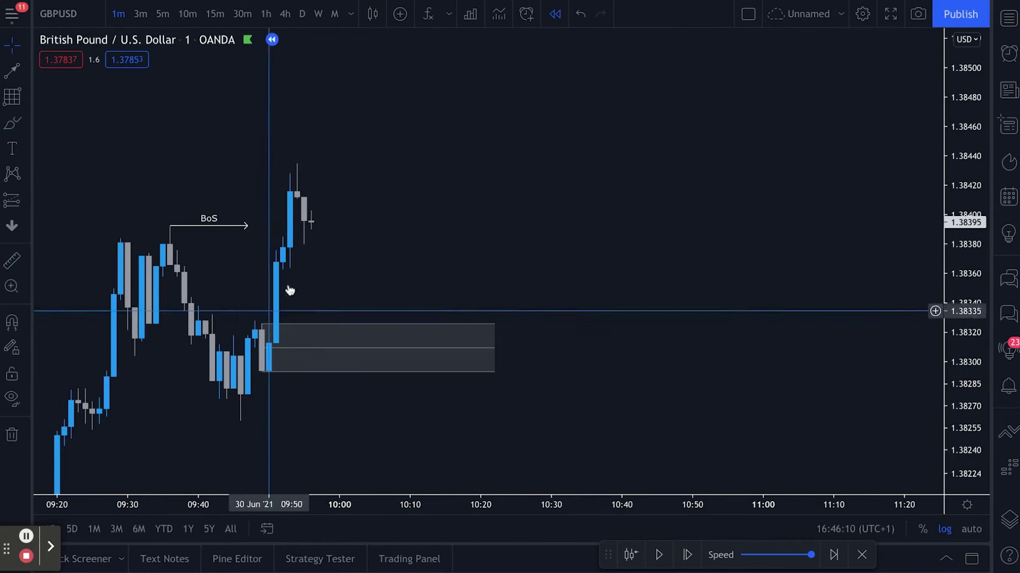
# Step: Place a long position at 10:03 on 30 Jun '21 with entry 1.38314, stop 1.38289 and target 1.38475
pyautogui.click(11, 202)
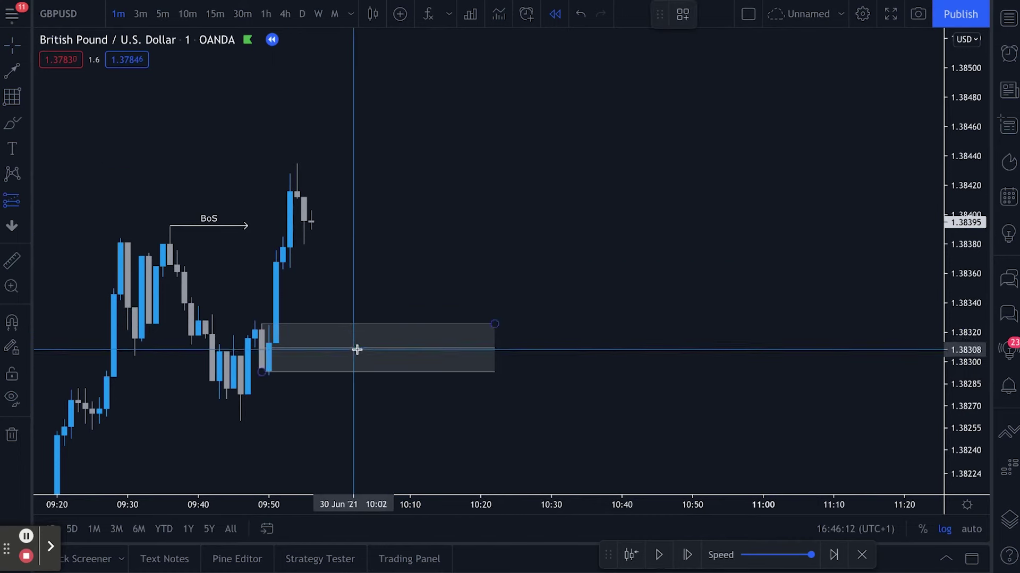
pyautogui.click(361, 341)
pyautogui.moveTo(357, 425); pyautogui.dragTo(361, 378)
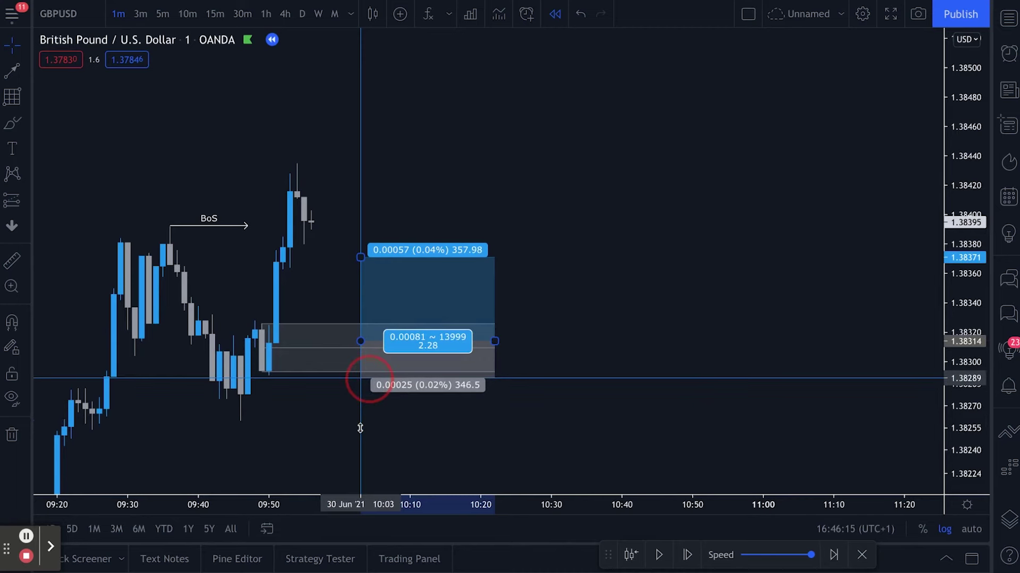
pyautogui.moveTo(360, 255); pyautogui.dragTo(360, 104)
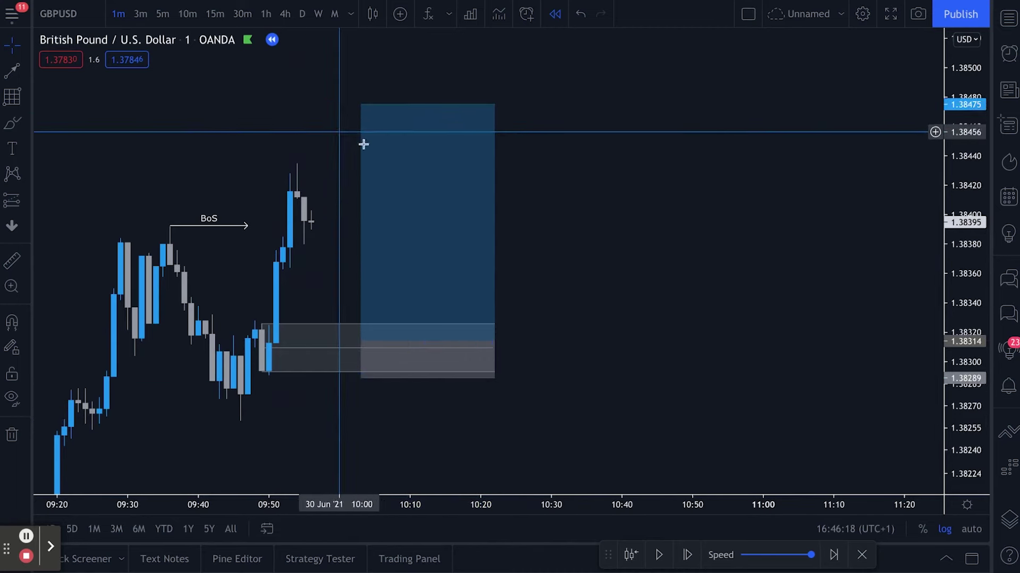
# Step: Advance the 1-minute replay candle by candle until price trades beyond the long position's 1.38475 target
pyautogui.click(686, 555)
pyautogui.click(685, 555)
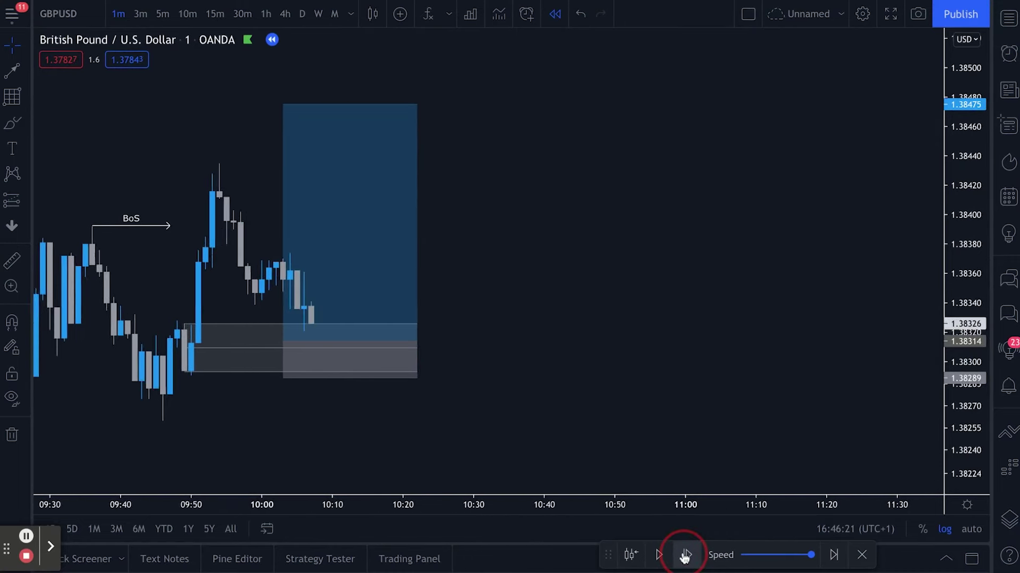
pyautogui.click(685, 555)
pyautogui.click(685, 555)
pyautogui.click(686, 555)
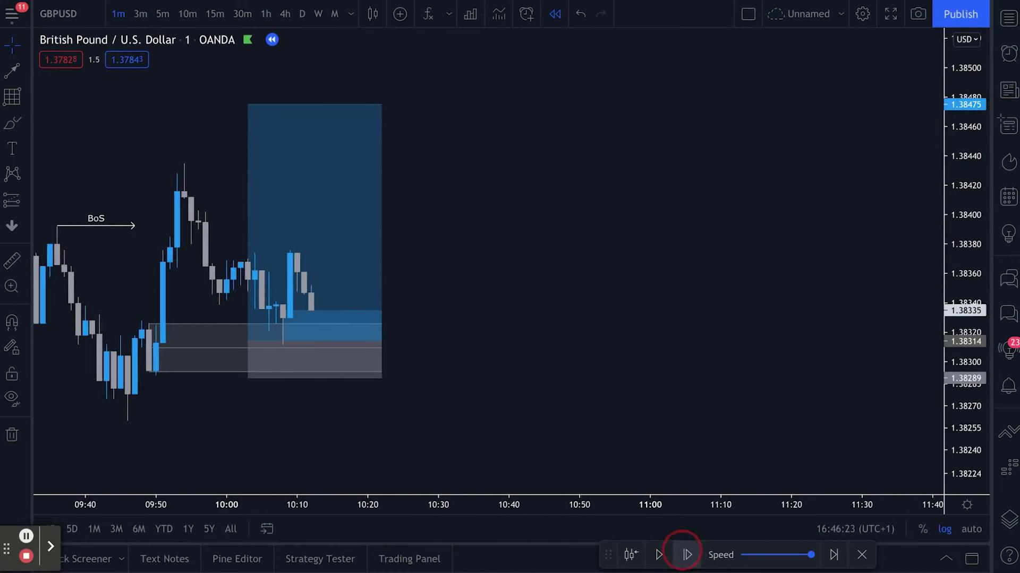
pyautogui.click(686, 555)
pyautogui.click(685, 554)
pyautogui.click(685, 554)
pyautogui.click(686, 555)
pyautogui.click(685, 555)
pyautogui.click(685, 555)
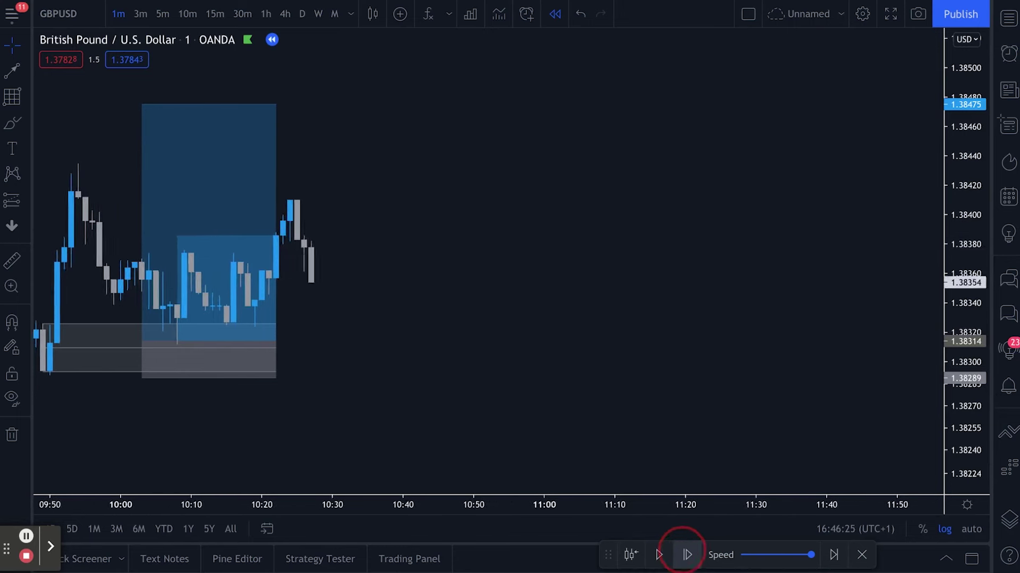
pyautogui.click(686, 555)
pyautogui.click(686, 555)
pyautogui.click(685, 555)
pyautogui.click(686, 555)
pyautogui.click(685, 555)
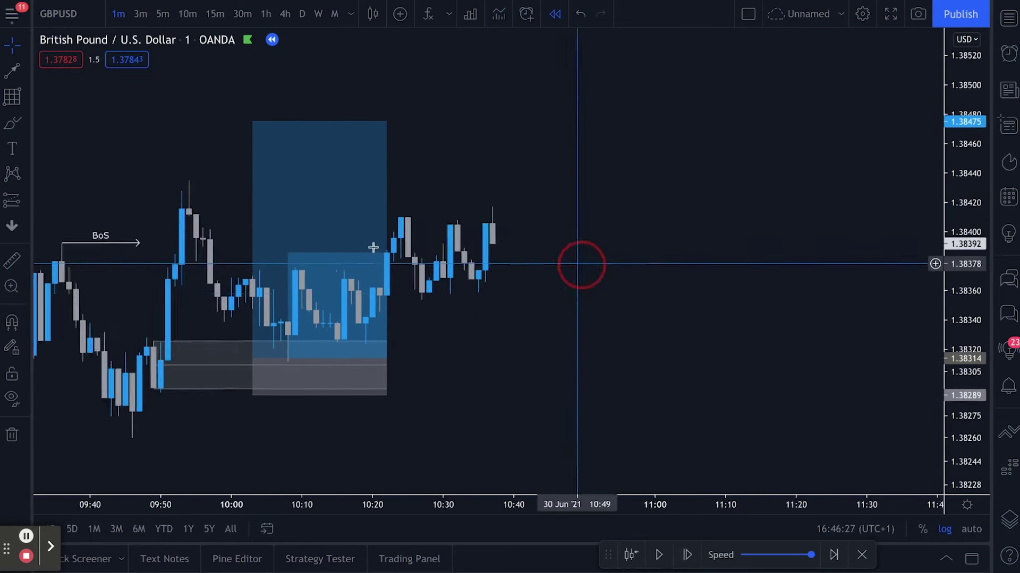
# Step: Shift the long position to start at the 10:08 entry candle and extend its end to about 10:46
pyautogui.click(365, 335)
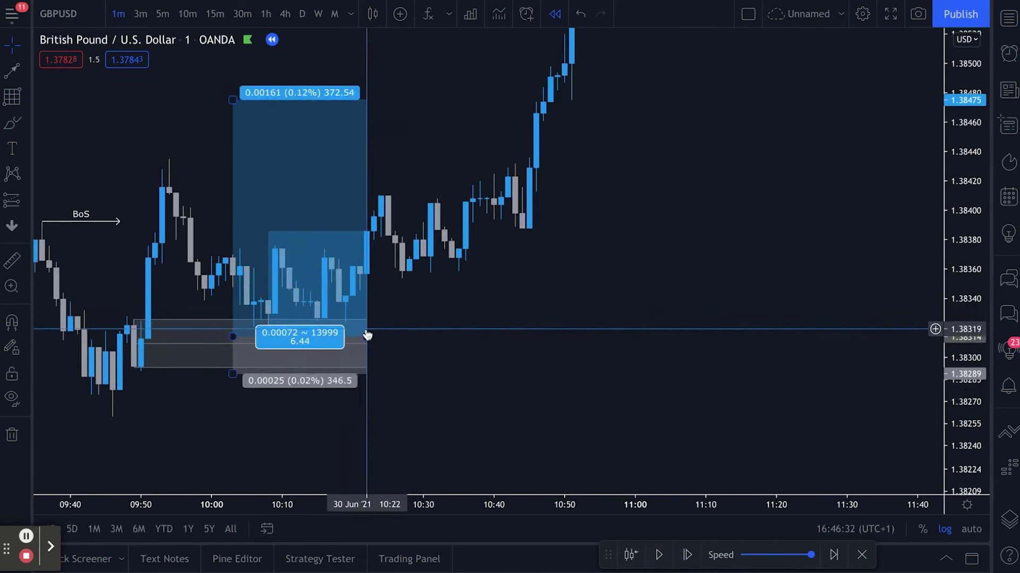
pyautogui.moveTo(374, 335)
pyautogui.mouseDown()
pyautogui.moveTo(586, 338)
pyautogui.moveTo(529, 338)
pyautogui.mouseUp()
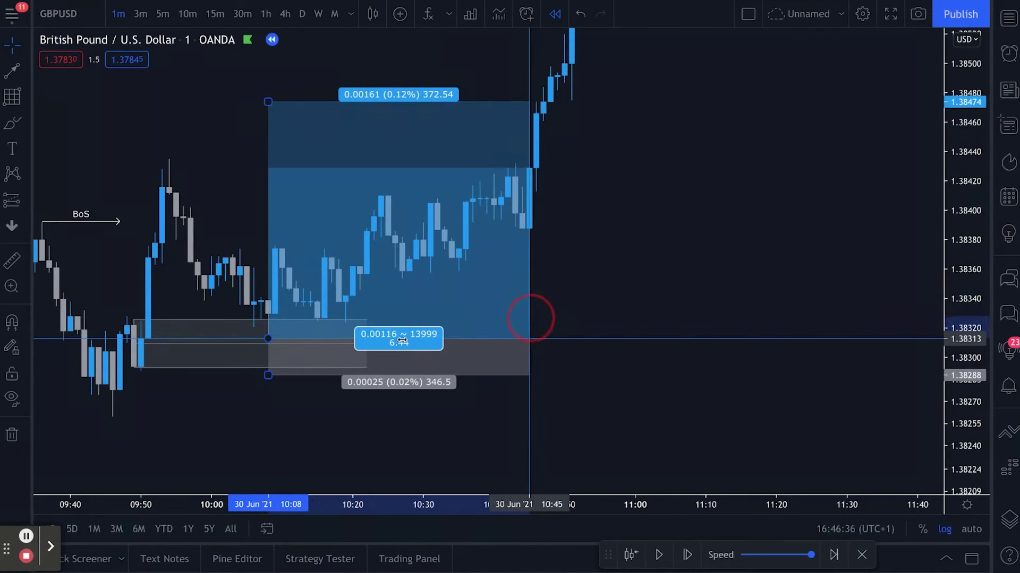
pyautogui.click(671, 285)
pyautogui.moveTo(671, 284)
pyautogui.mouseDown()
pyautogui.moveTo(746, 285)
pyautogui.moveTo(797, 257)
pyautogui.mouseUp()
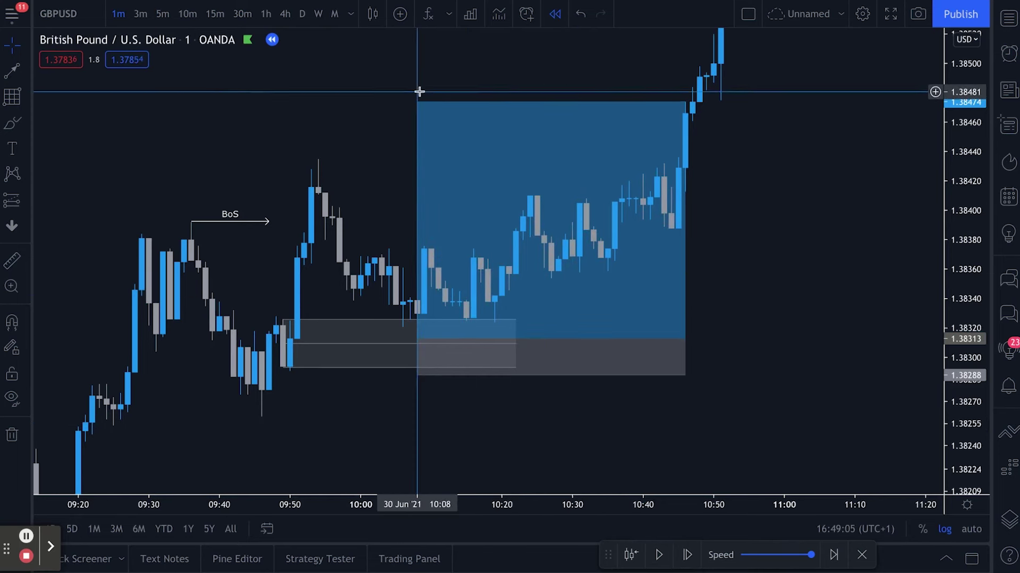
# Step: Raise the long position's target to 1.38565 and extend its end to 10:53
pyautogui.moveTo(417, 102); pyautogui.dragTo(416, 43)
pyautogui.moveTo(371, 129); pyautogui.dragTo(335, 232)
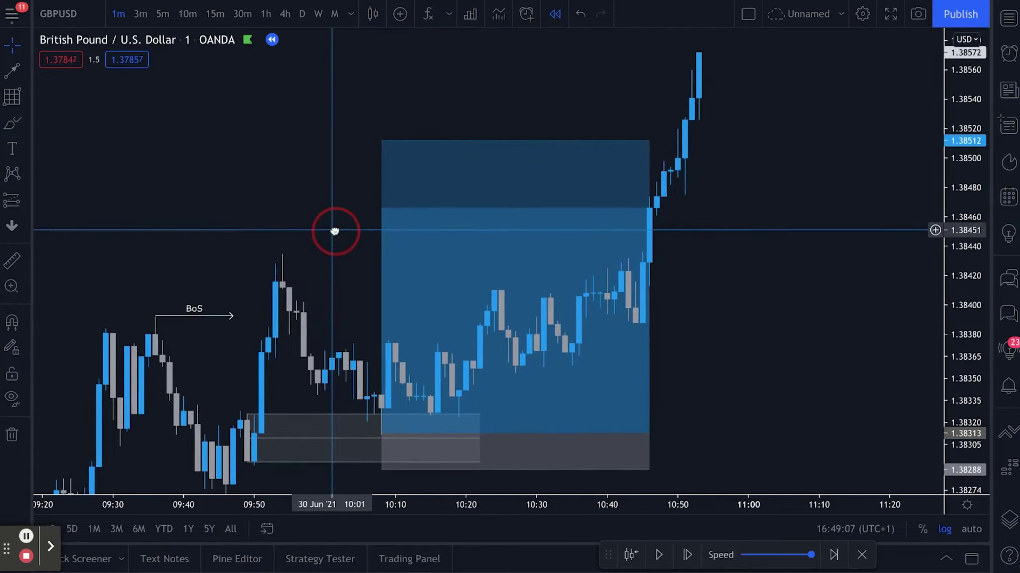
pyautogui.moveTo(392, 145); pyautogui.dragTo(391, 53)
pyautogui.moveTo(649, 425); pyautogui.dragTo(699, 425)
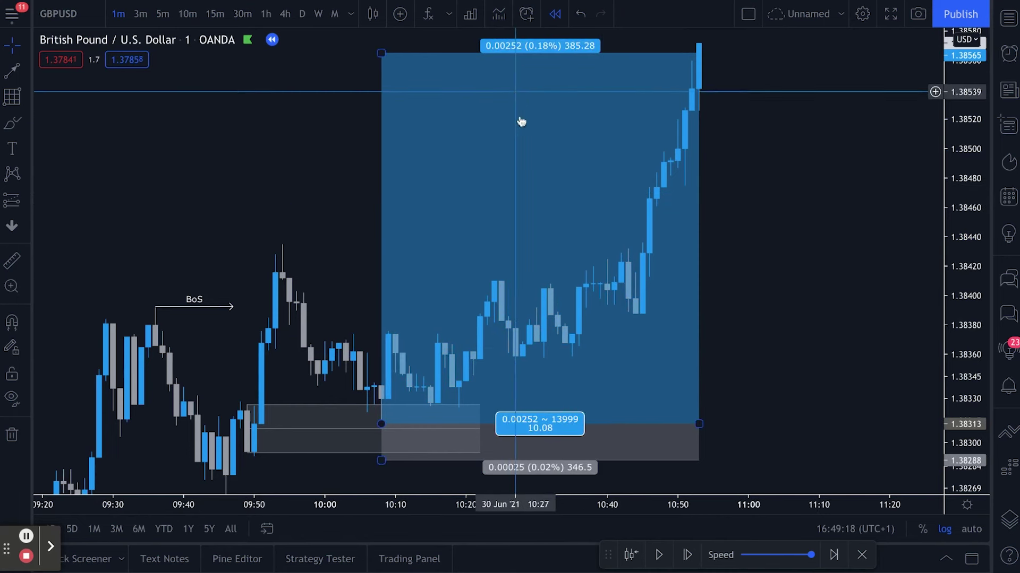
# Step: Measure the trade's duration across the long position, from 10:08 to 10:53
pyautogui.keyDown('shift'); pyautogui.click(381, 250); pyautogui.keyUp('shift')
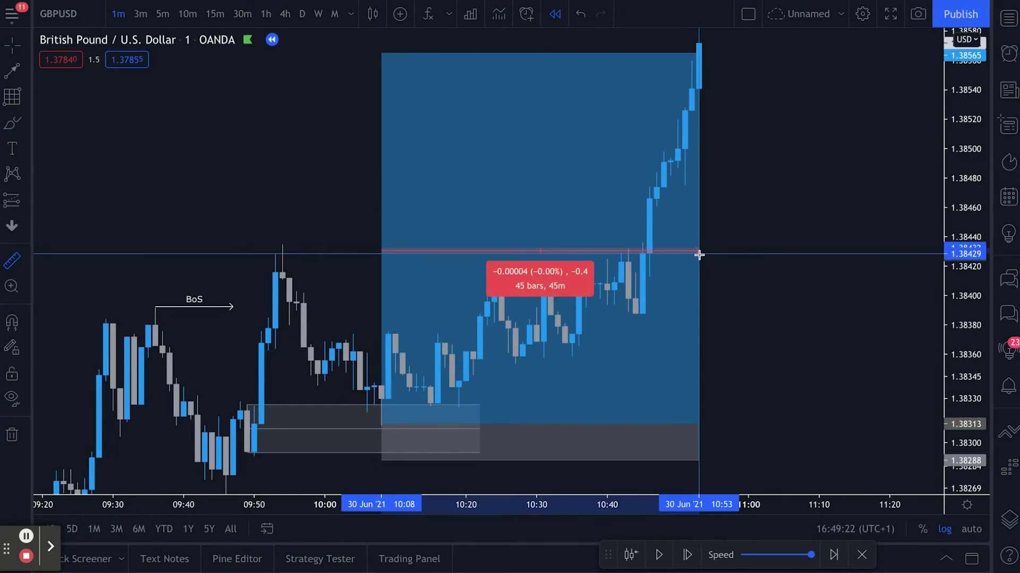
pyautogui.click(697, 253)
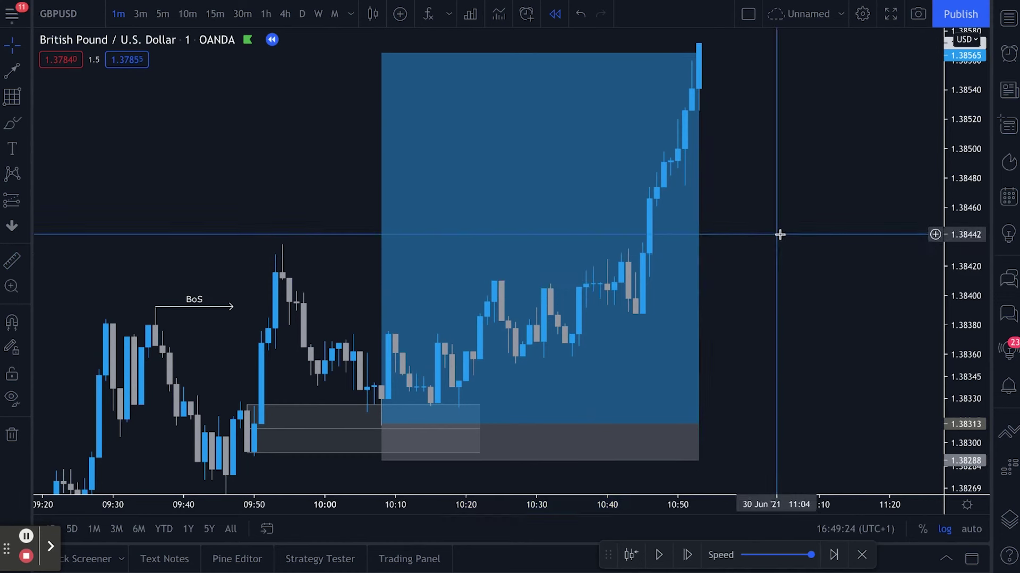